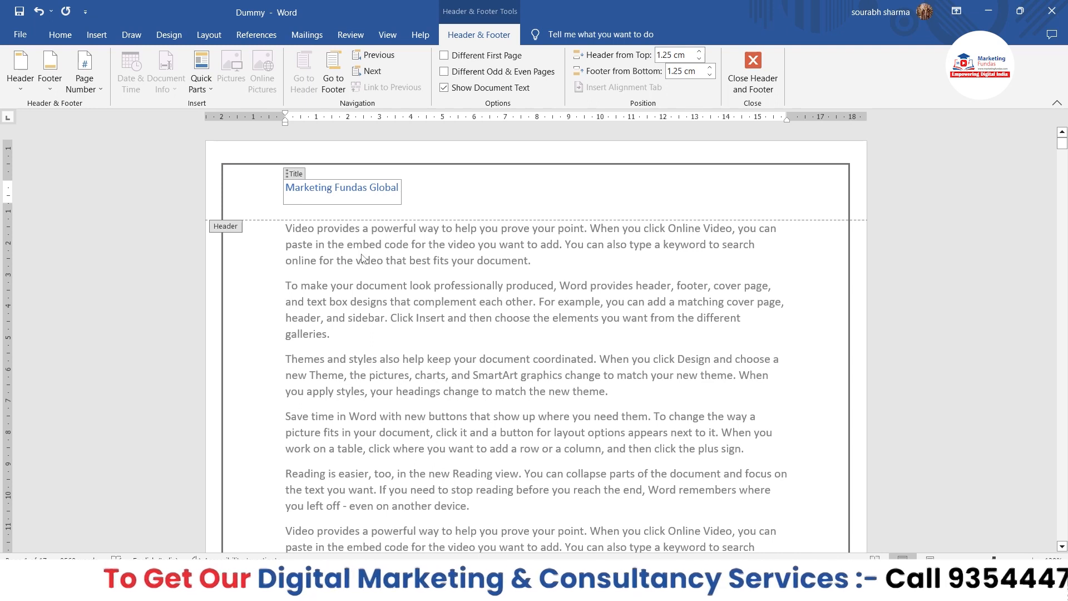
Browse the built-in and Office.com header designs and return to editing the current header.
{"action": "left_click", "coordinate": [26, 88]}
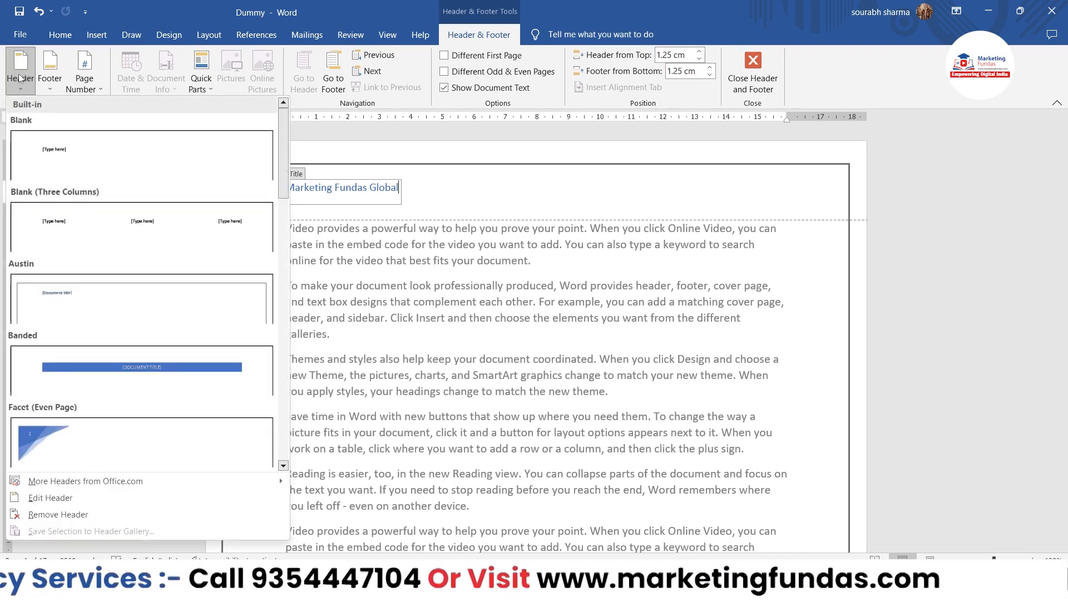
{"action": "scroll", "coordinate": [218, 452], "scroll_direction": "down", "scroll_amount": 3}
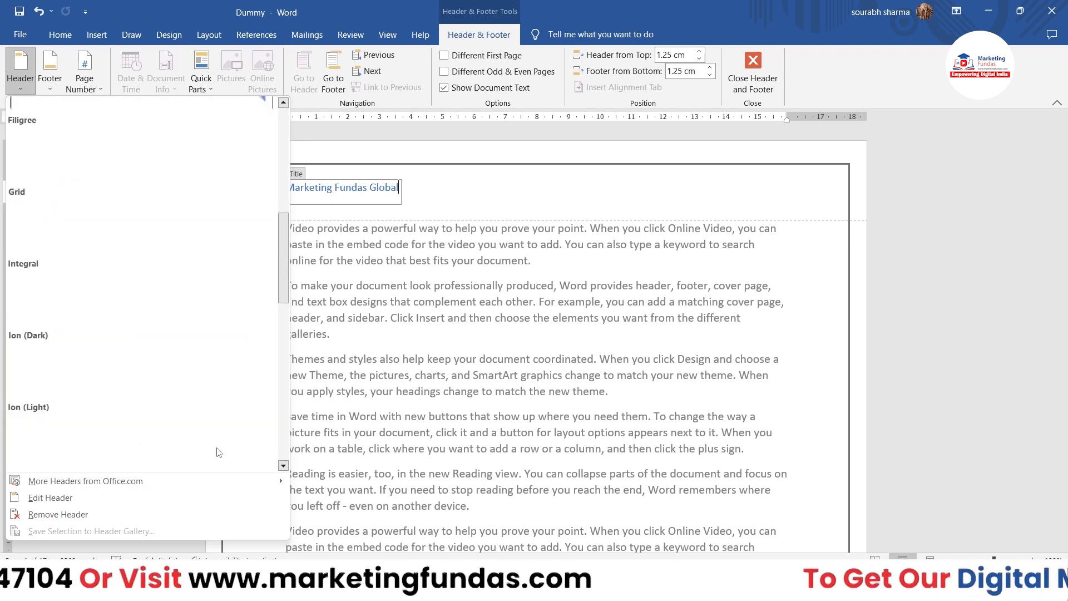
{"action": "scroll", "coordinate": [218, 451], "scroll_direction": "down", "scroll_amount": 4}
{"action": "scroll", "coordinate": [162, 289], "scroll_direction": "up", "scroll_amount": 7}
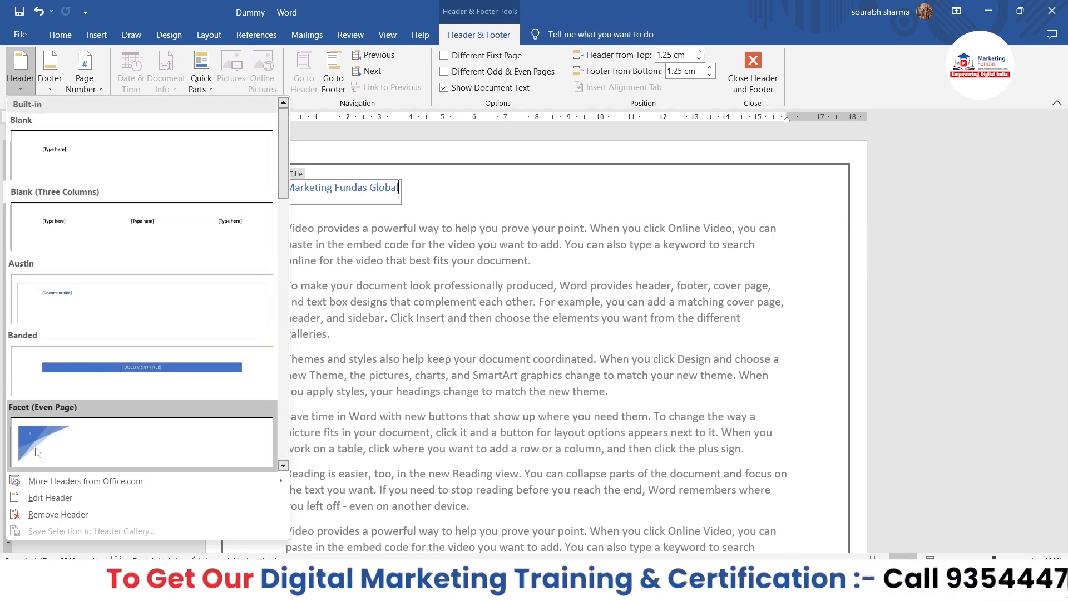
{"action": "mouse_move", "coordinate": [132, 486]}
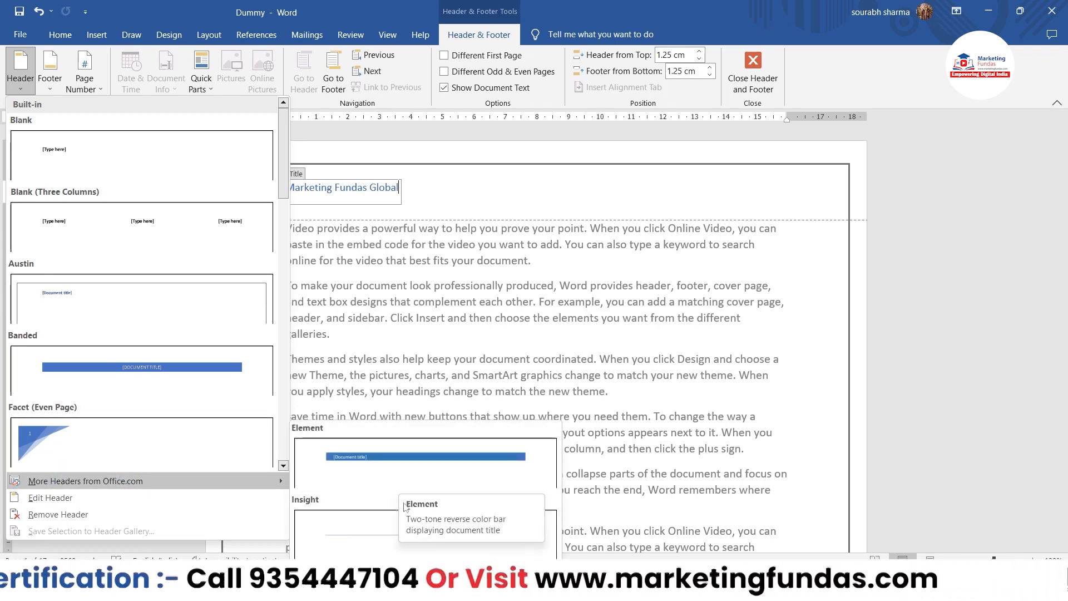
{"action": "left_click", "coordinate": [151, 498]}
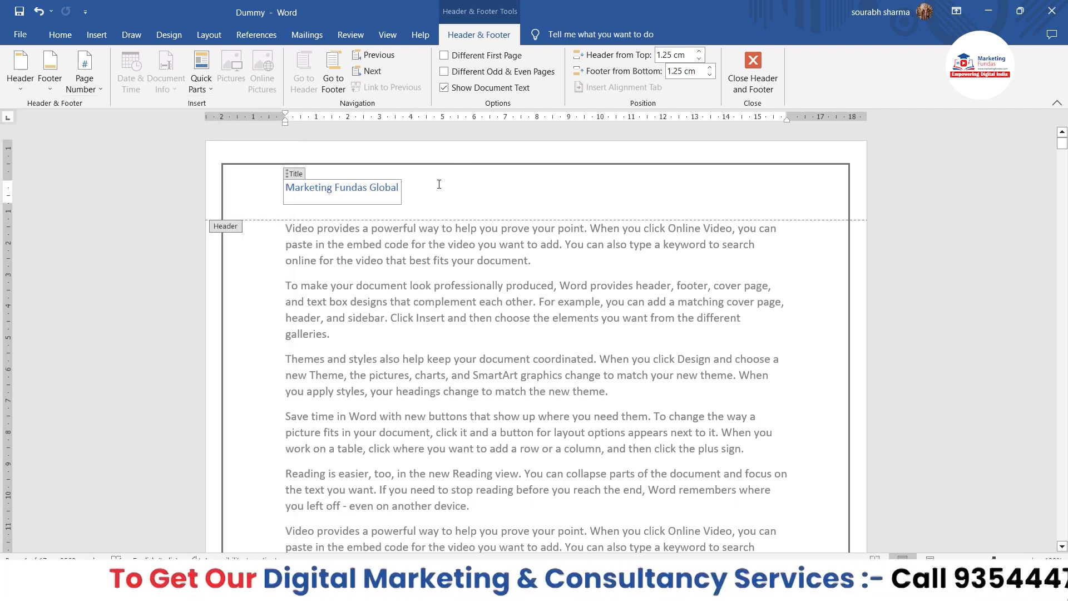
Insert the picture imgpsh_fullsize_anim (7) from the Downloads folder into the page header.
{"action": "left_click", "coordinate": [149, 224]}
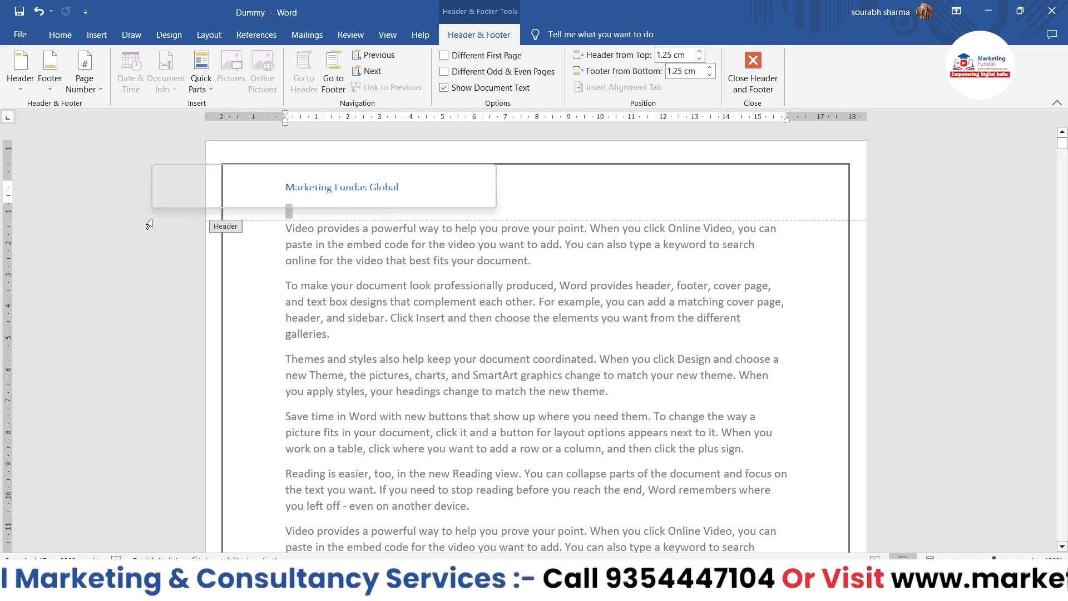
{"action": "left_click", "coordinate": [428, 190]}
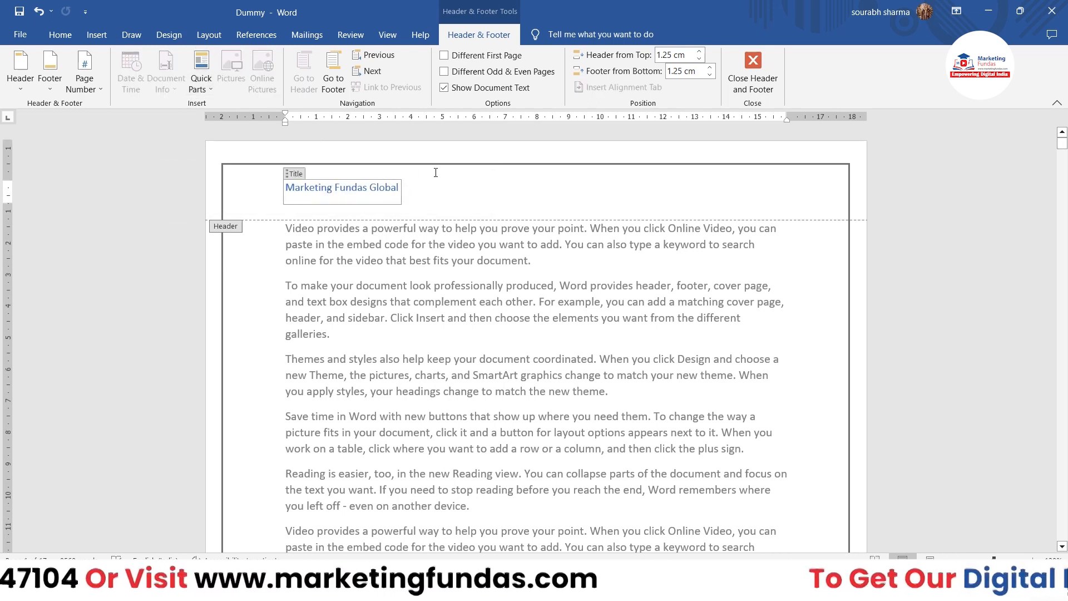
{"action": "double_click", "coordinate": [469, 205]}
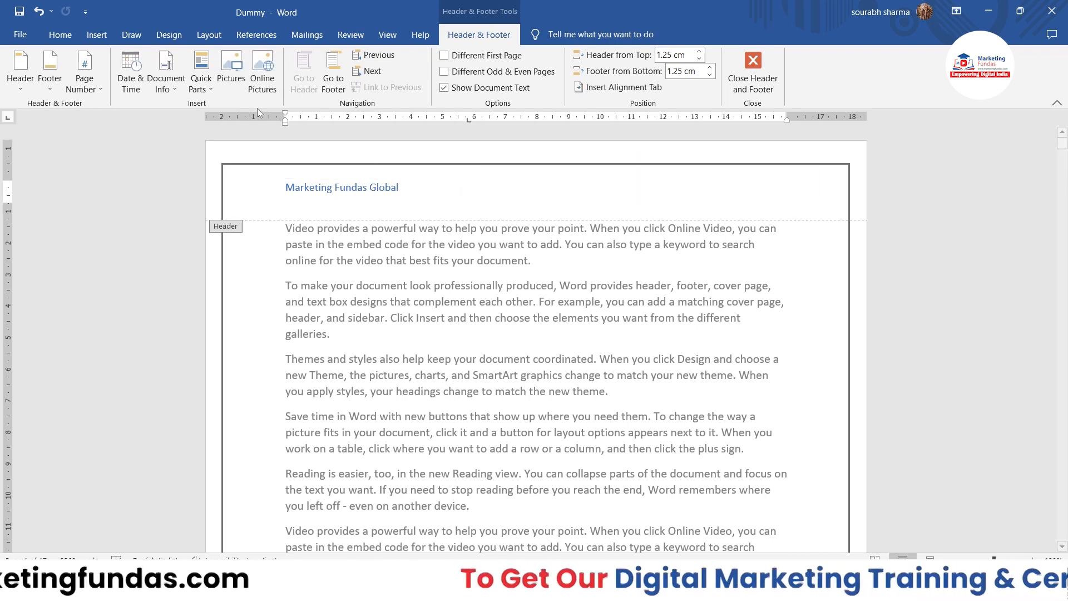
{"action": "left_click", "coordinate": [246, 88]}
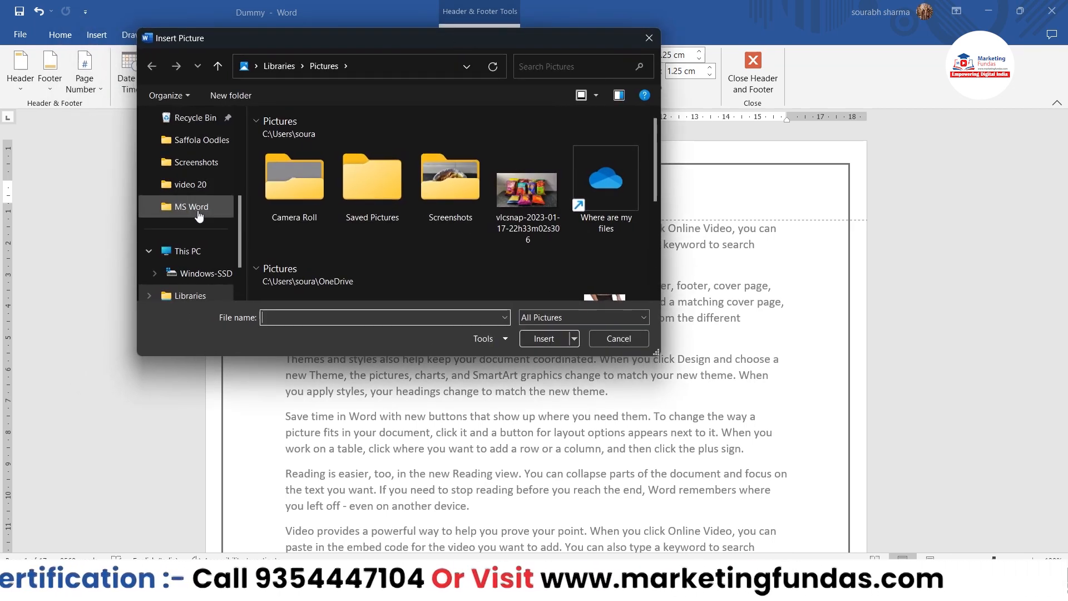
{"action": "scroll", "coordinate": [199, 216], "scroll_direction": "up", "scroll_amount": 3}
{"action": "left_click", "coordinate": [196, 207]}
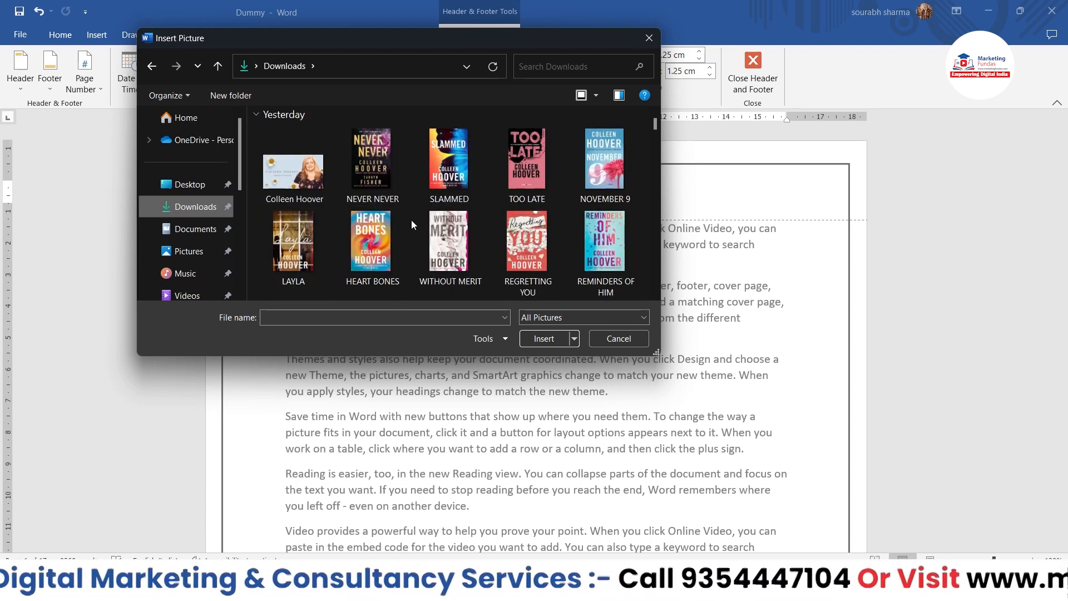
{"action": "scroll", "coordinate": [438, 220], "scroll_direction": "down", "scroll_amount": 2}
{"action": "left_click", "coordinate": [525, 250]}
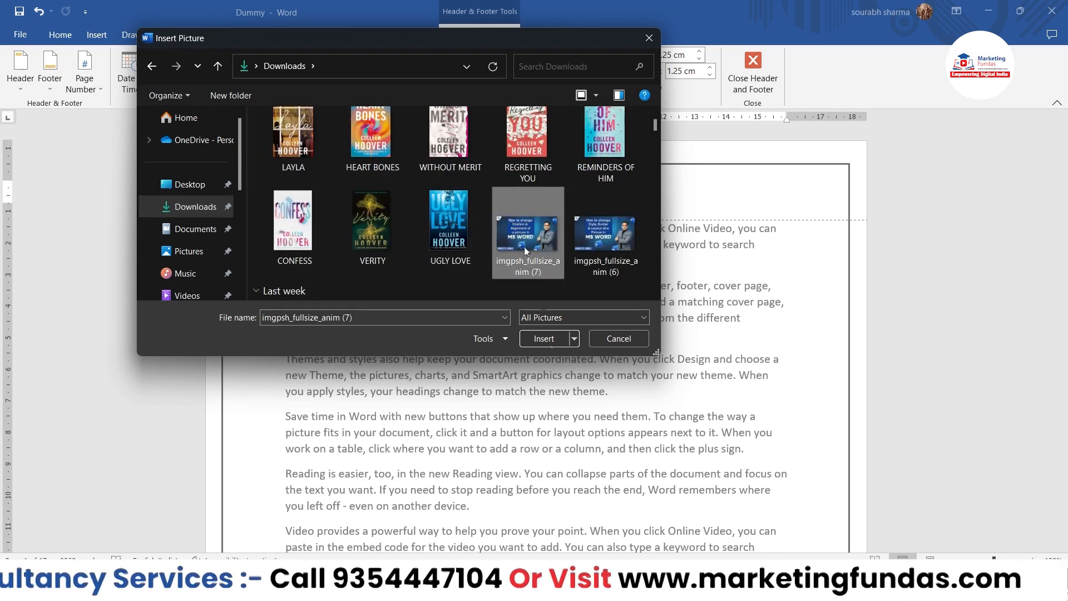
{"action": "left_click", "coordinate": [543, 338]}
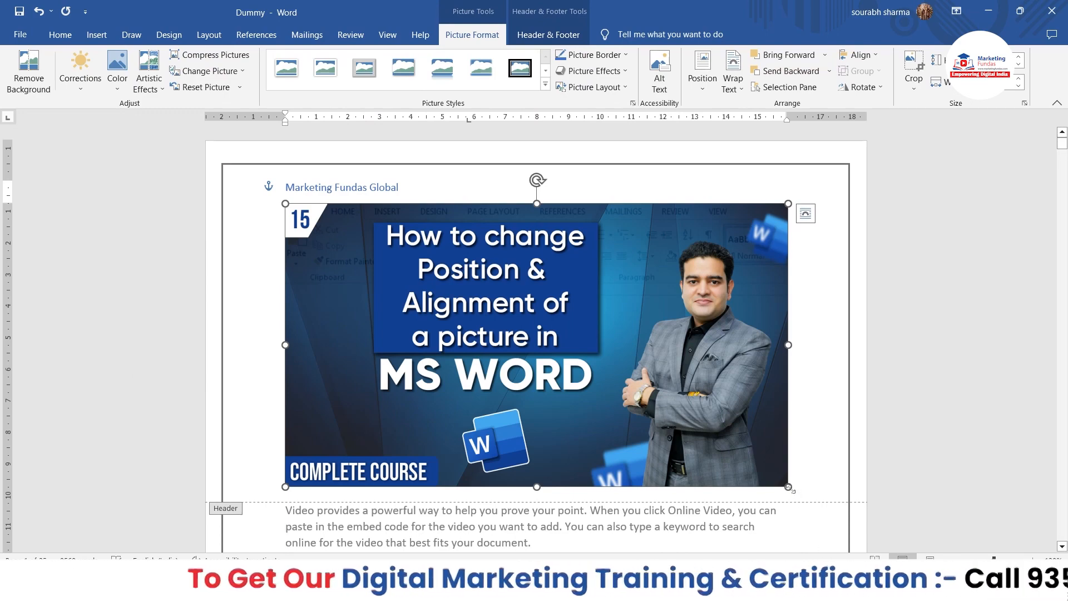
Shrink the header picture to a small thumbnail and place it just after the Marketing Fundas Global title.
{"action": "left_click_drag", "start_coordinate": [791, 489], "coordinate": [384, 259]}
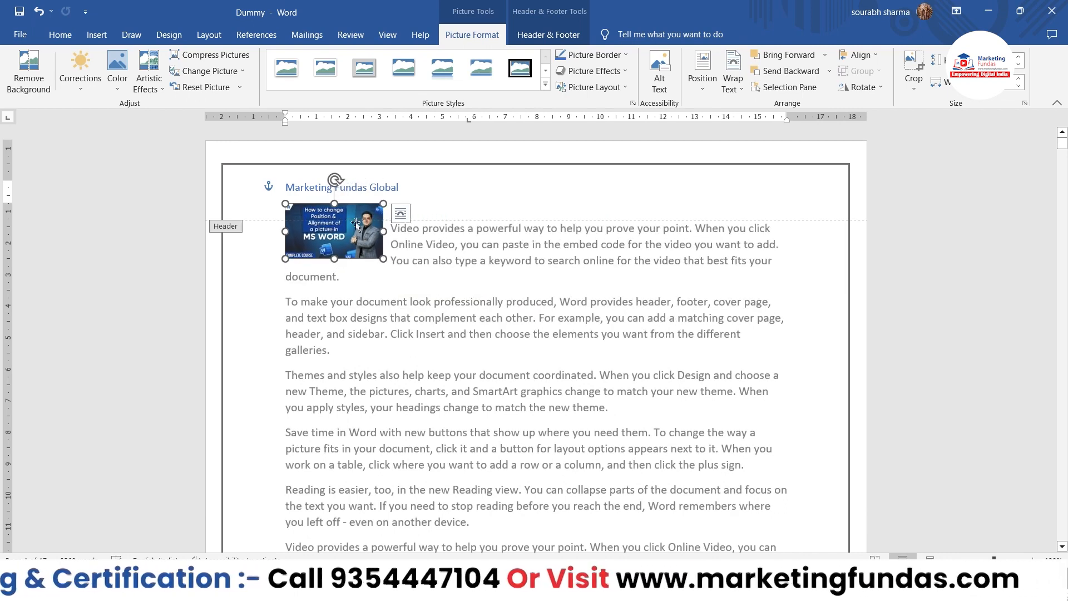
{"action": "left_click_drag", "start_coordinate": [345, 228], "coordinate": [442, 191]}
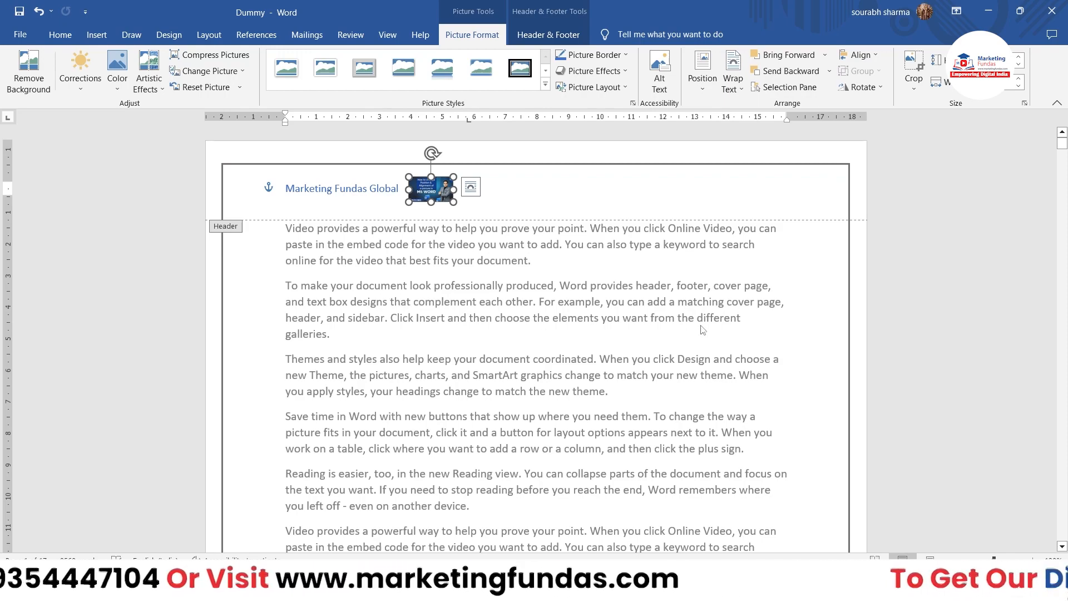
Check the headers of the following pages for the picture and delete it from the first page's header.
{"action": "scroll", "coordinate": [702, 330], "scroll_direction": "down", "scroll_amount": 20}
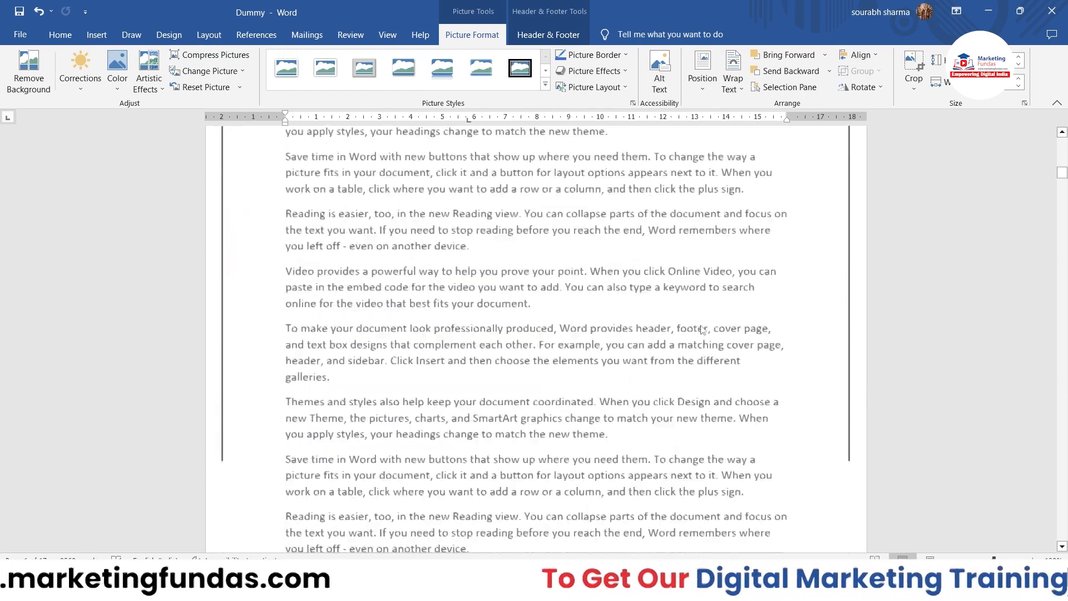
{"action": "scroll", "coordinate": [702, 329], "scroll_direction": "down", "scroll_amount": 15}
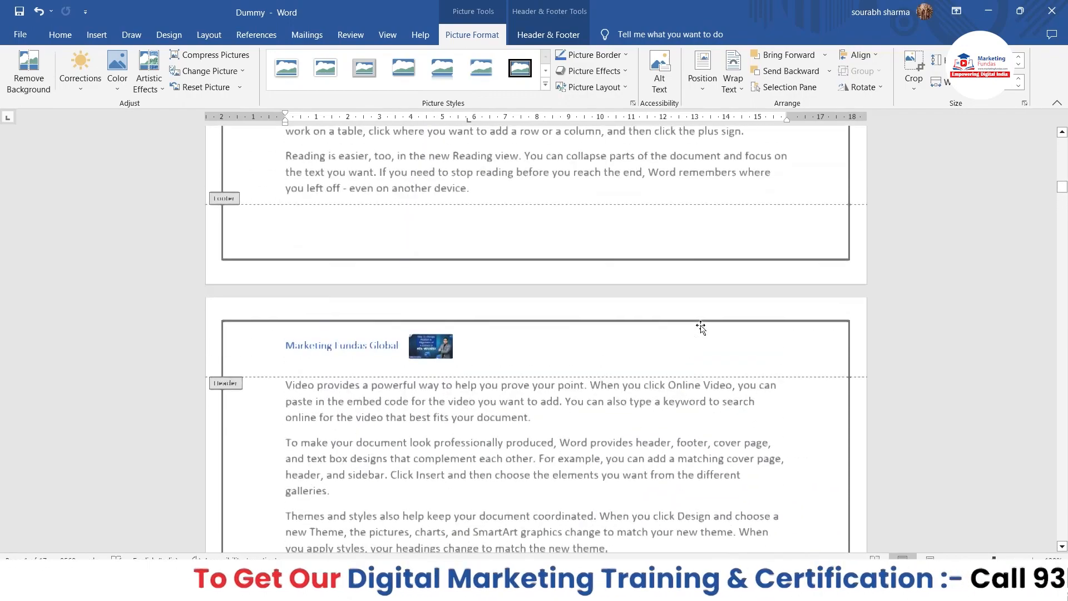
{"action": "scroll", "coordinate": [702, 328], "scroll_direction": "down", "scroll_amount": 15}
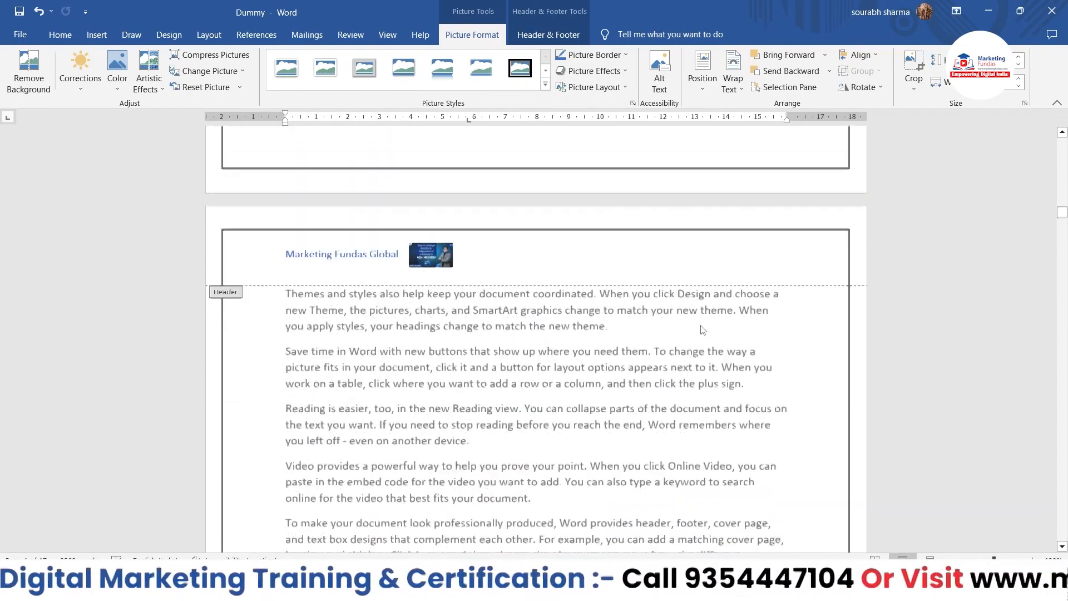
{"action": "scroll", "coordinate": [702, 330], "scroll_direction": "down", "scroll_amount": 15}
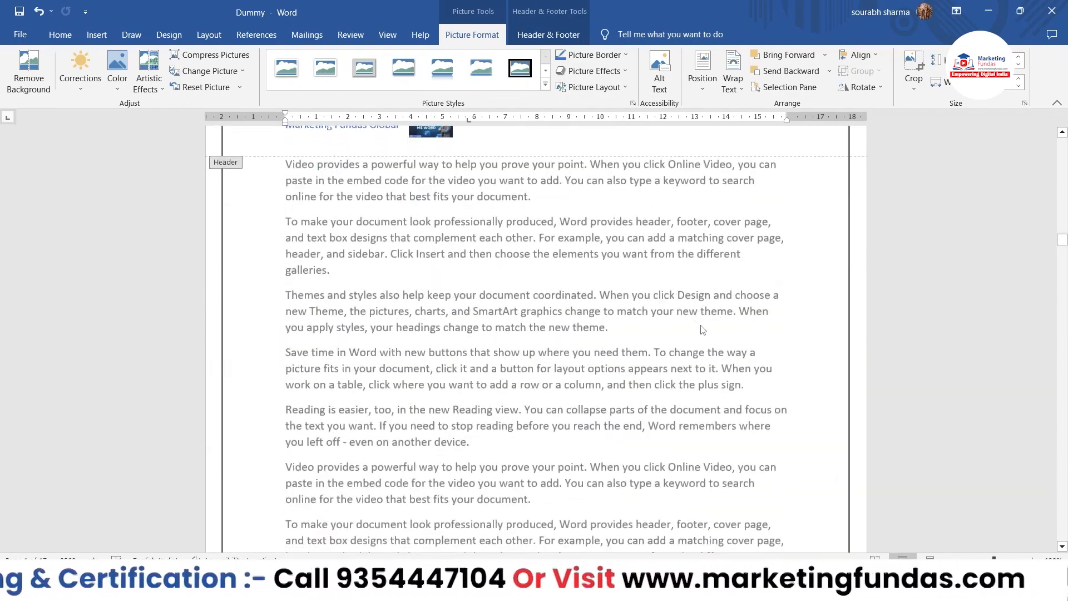
{"action": "scroll", "coordinate": [702, 330], "scroll_direction": "down", "scroll_amount": 15}
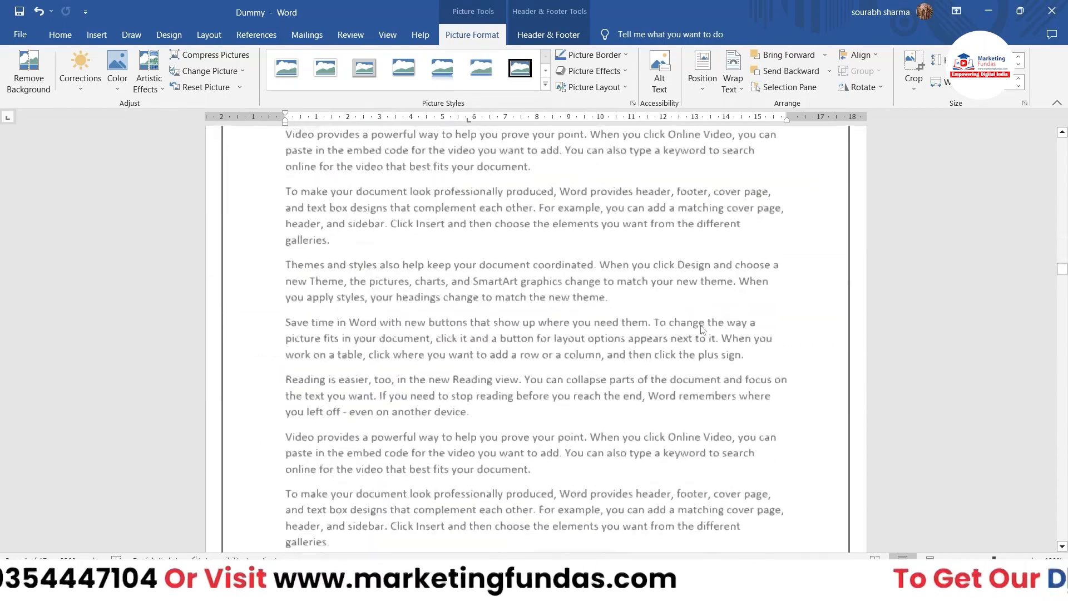
{"action": "scroll", "coordinate": [702, 330], "scroll_direction": "down", "scroll_amount": 15}
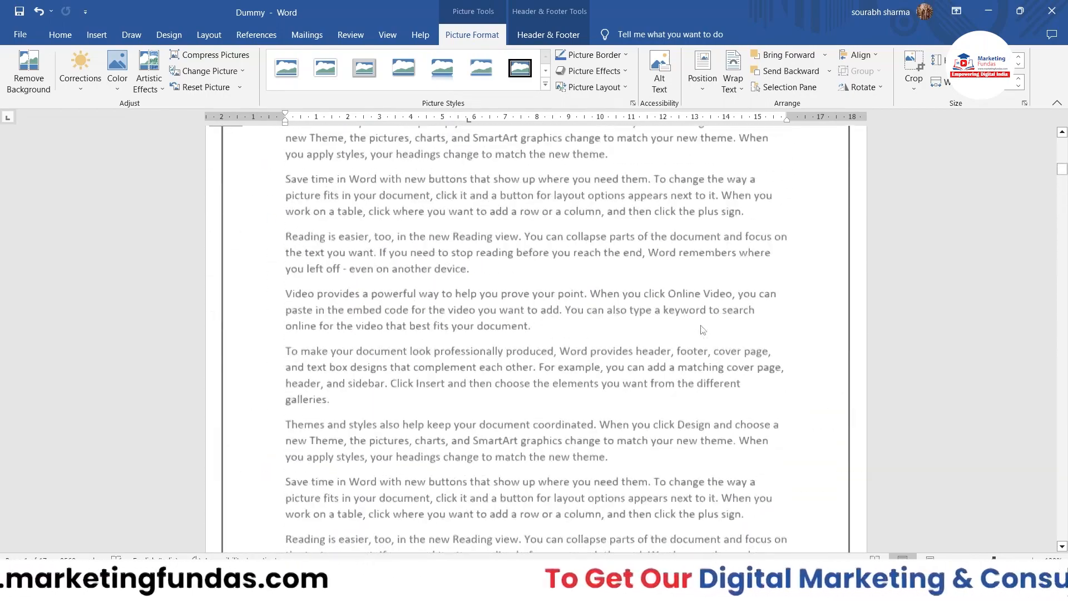
{"action": "scroll", "coordinate": [702, 330], "scroll_direction": "up", "scroll_amount": 15}
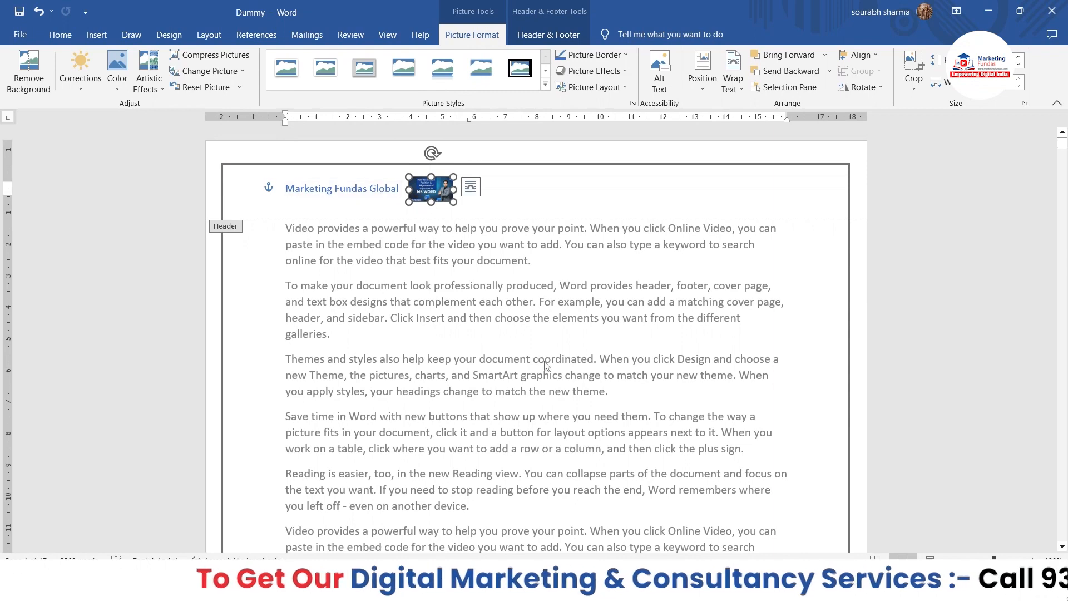
{"action": "key", "text": "Delete"}
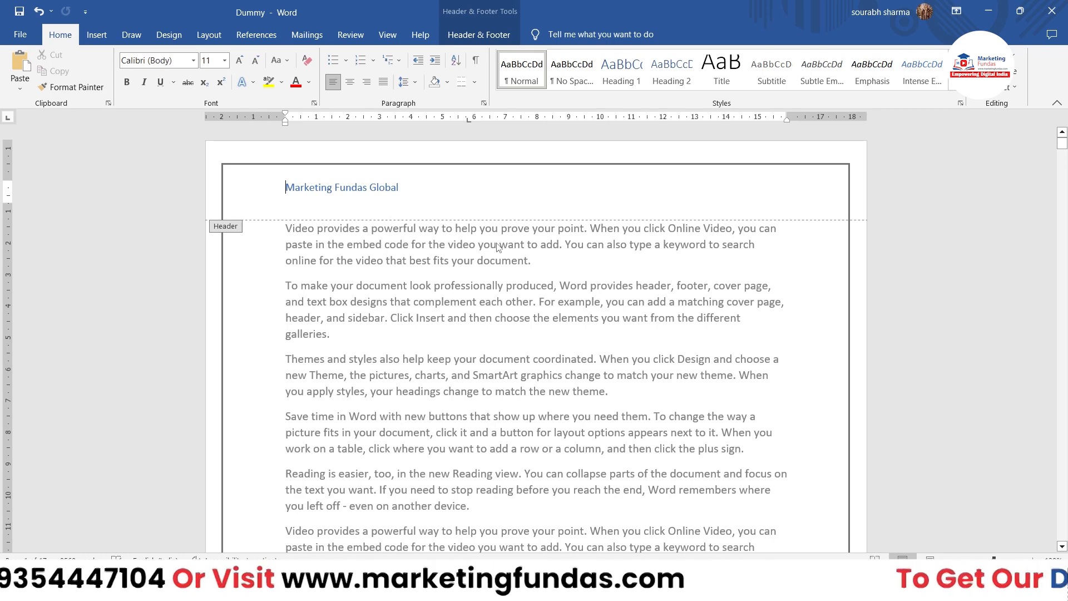
Enable a different first page header and enter "MS Word Full Course" in it.
{"action": "left_click", "coordinate": [491, 43]}
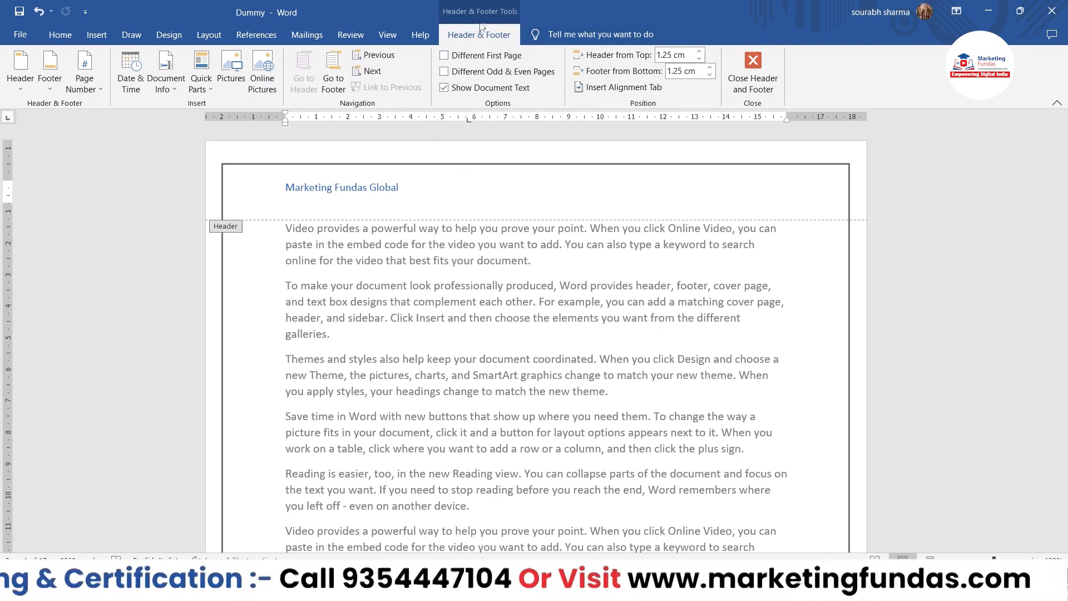
{"action": "left_click", "coordinate": [447, 57]}
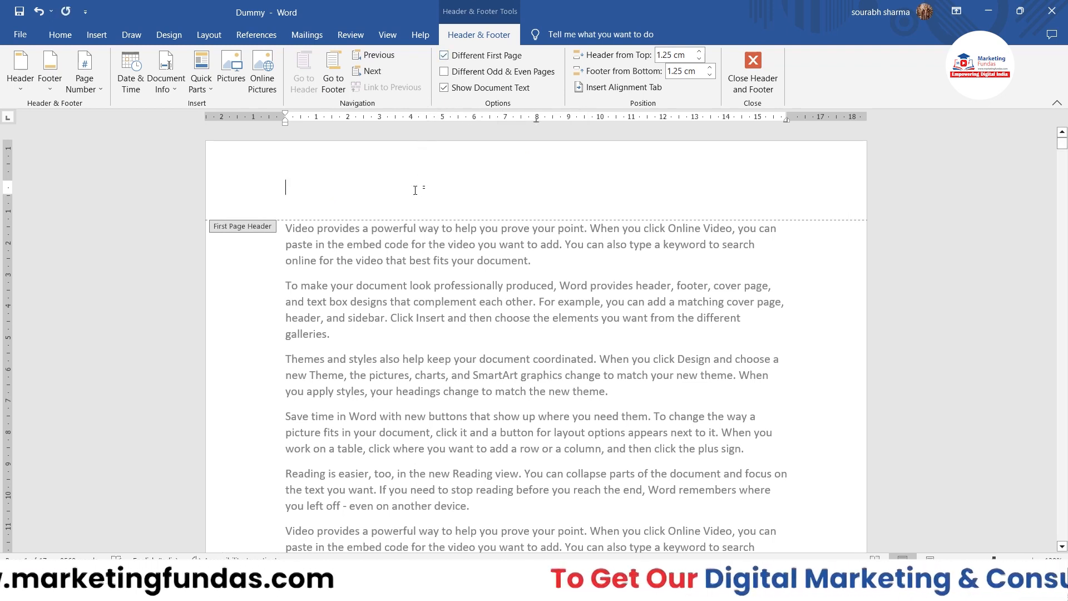
{"action": "type", "text": "MS "}
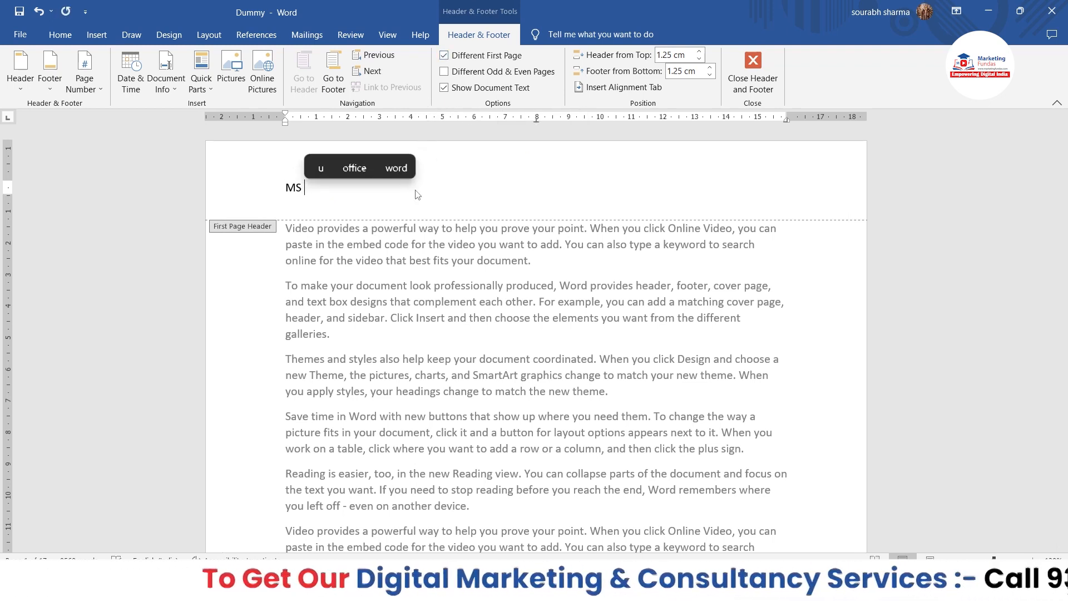
{"action": "type", "text": "Wor"}
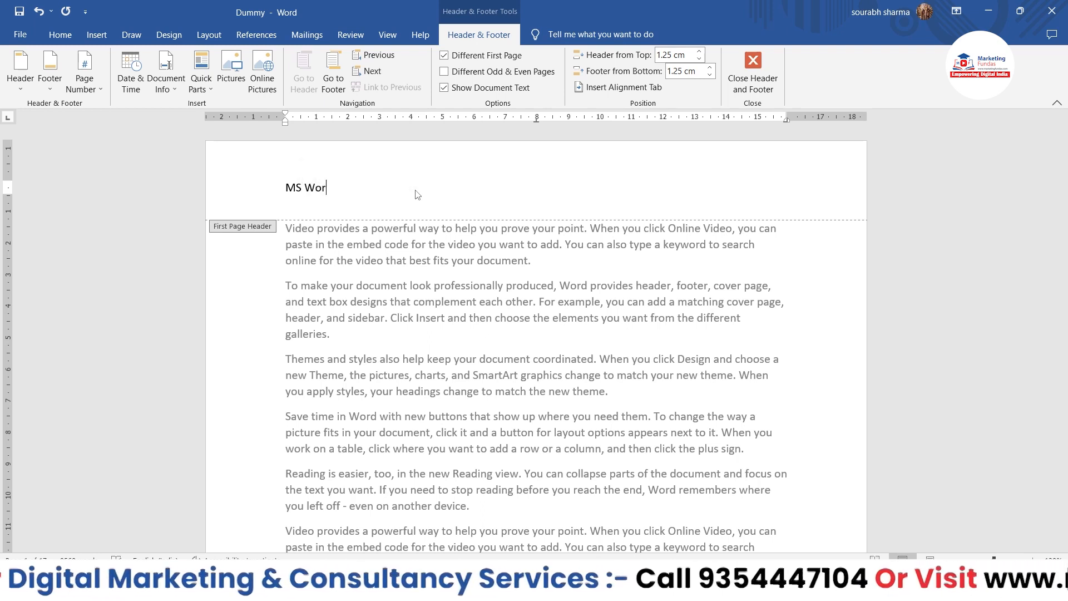
{"action": "type", "text": "d Full Course"}
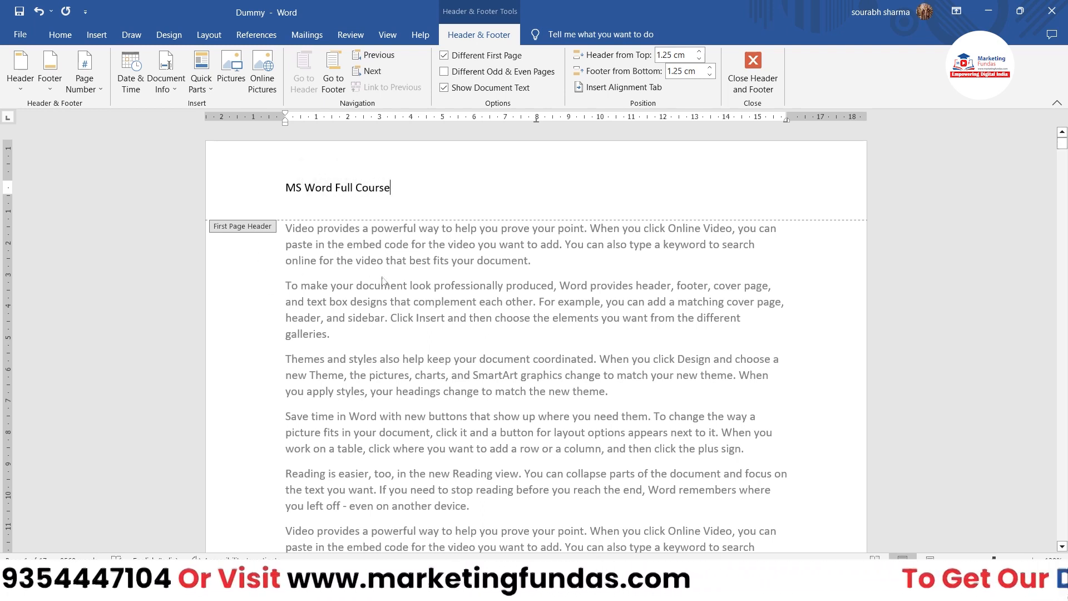
Enable different odd and even page headers and disable the different first page option.
{"action": "scroll", "coordinate": [920, 231], "scroll_direction": "down", "scroll_amount": 15}
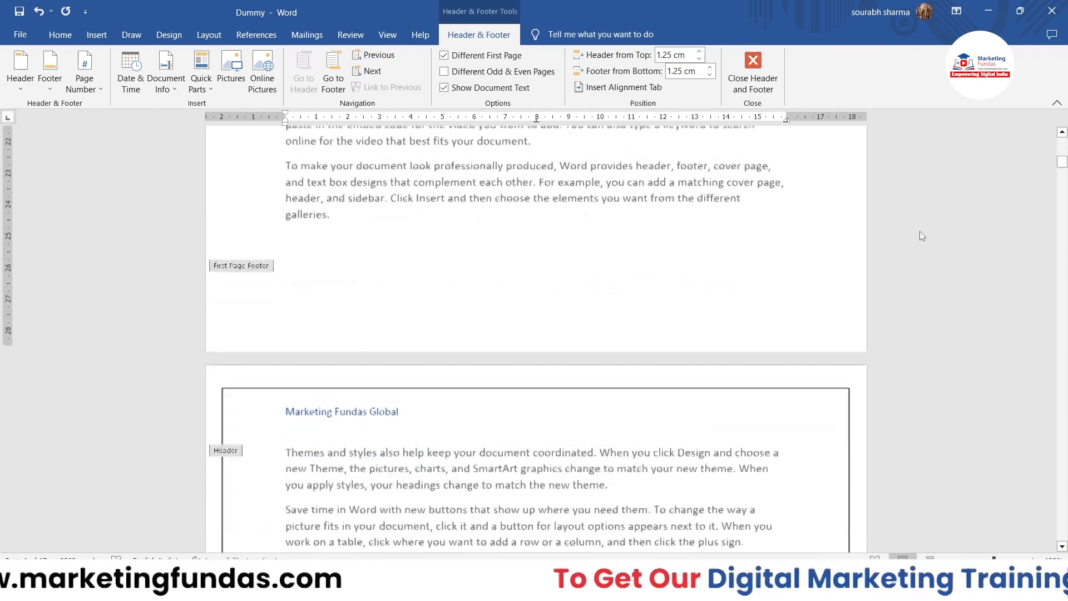
{"action": "scroll", "coordinate": [444, 279], "scroll_direction": "down", "scroll_amount": 3}
{"action": "scroll", "coordinate": [449, 280], "scroll_direction": "down", "scroll_amount": 1}
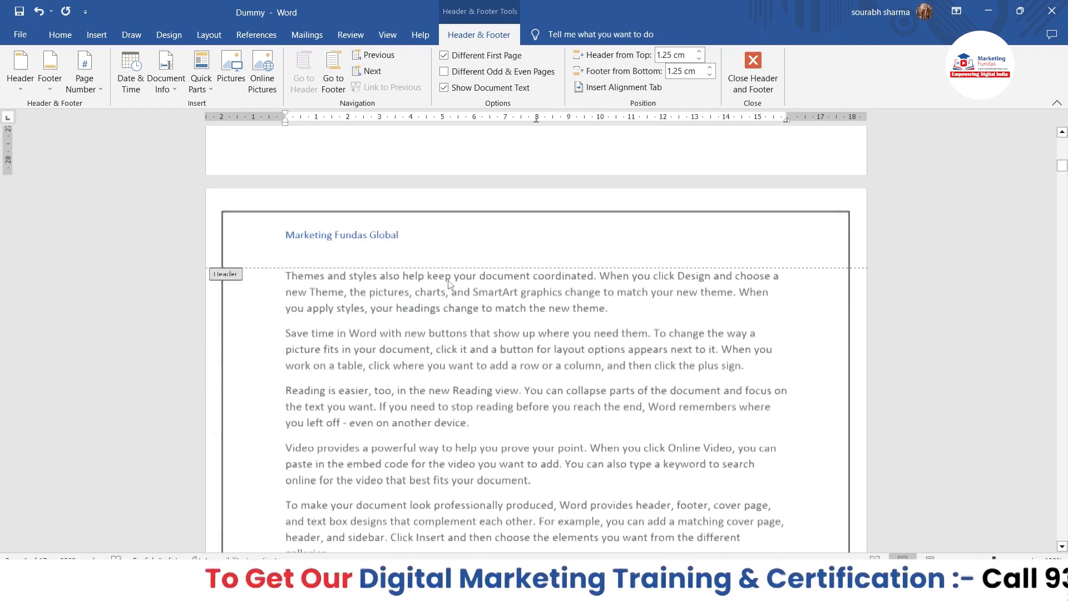
{"action": "scroll", "coordinate": [542, 315], "scroll_direction": "down", "scroll_amount": 20}
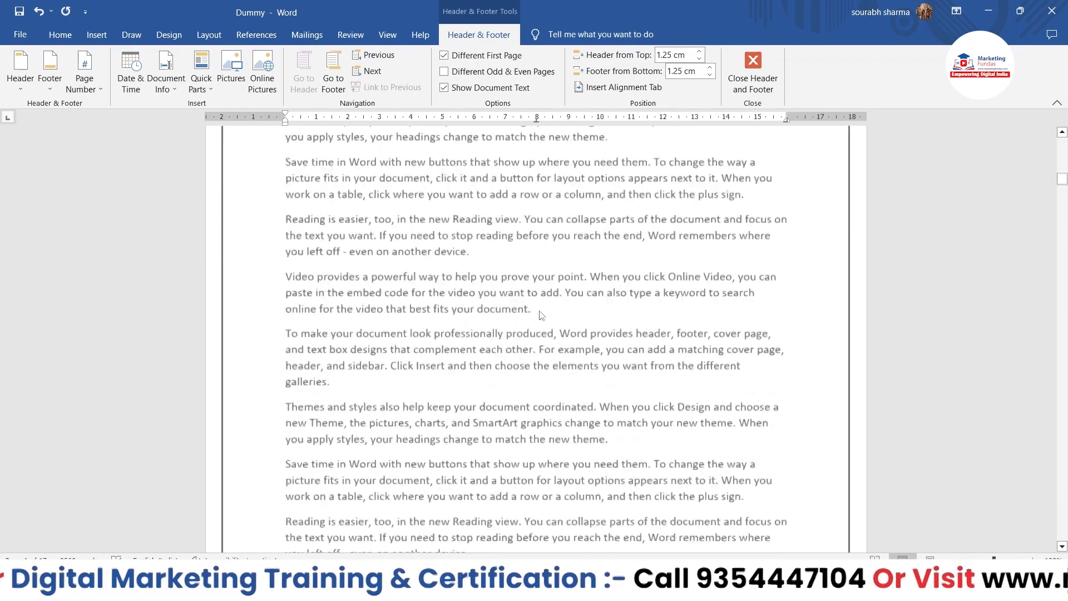
{"action": "scroll", "coordinate": [542, 315], "scroll_direction": "up", "scroll_amount": 20}
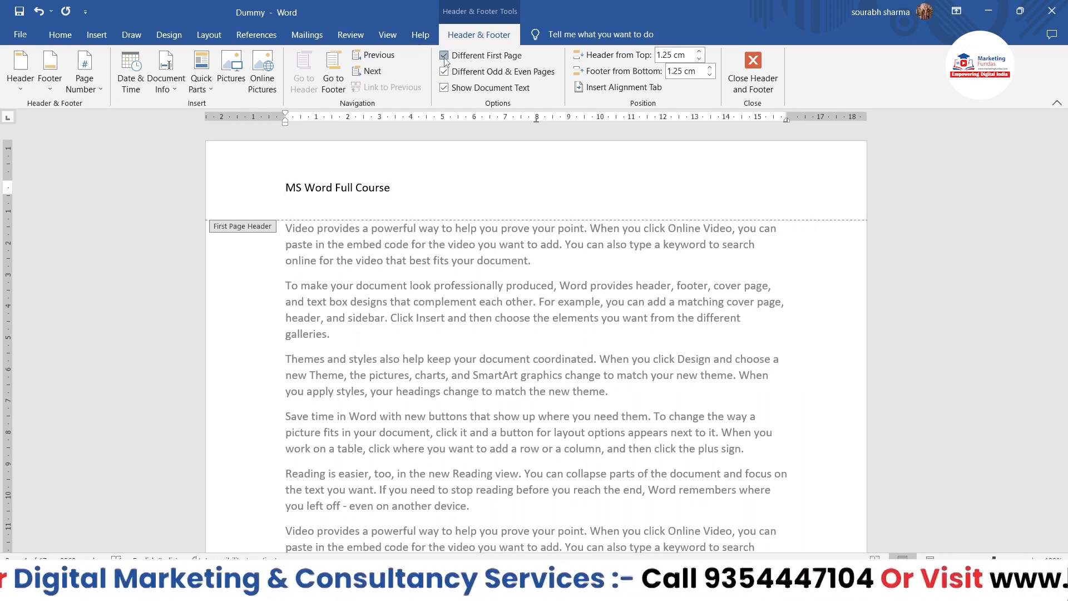
{"action": "left_click", "coordinate": [445, 58]}
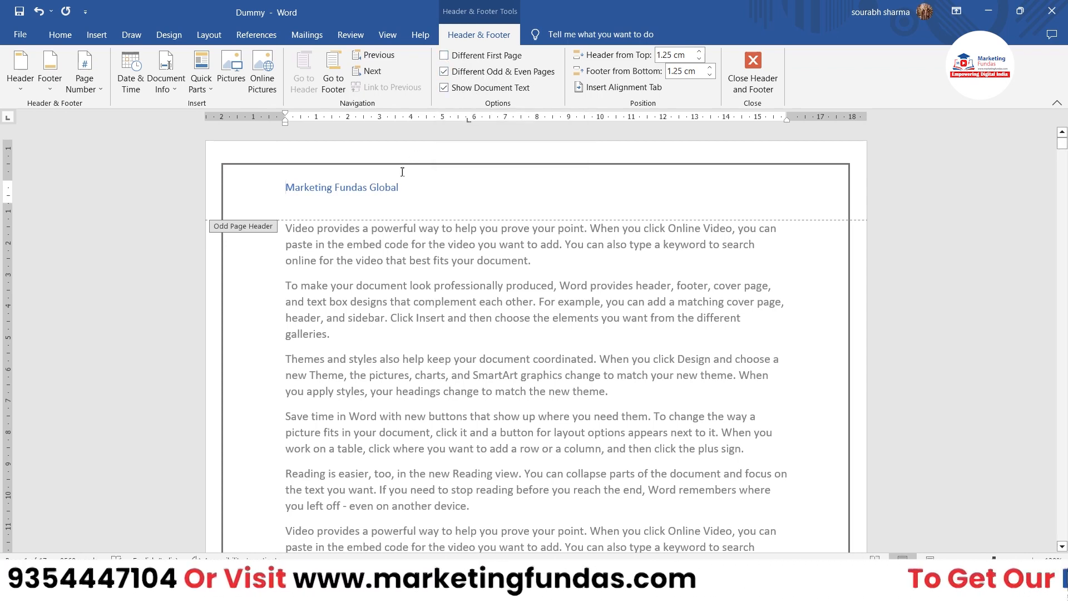
Replace the title in the first page's odd page header with "MS Word Full Course".
{"action": "scroll", "coordinate": [489, 275], "scroll_direction": "down", "scroll_amount": 1}
{"action": "scroll", "coordinate": [488, 275], "scroll_direction": "up", "scroll_amount": 1}
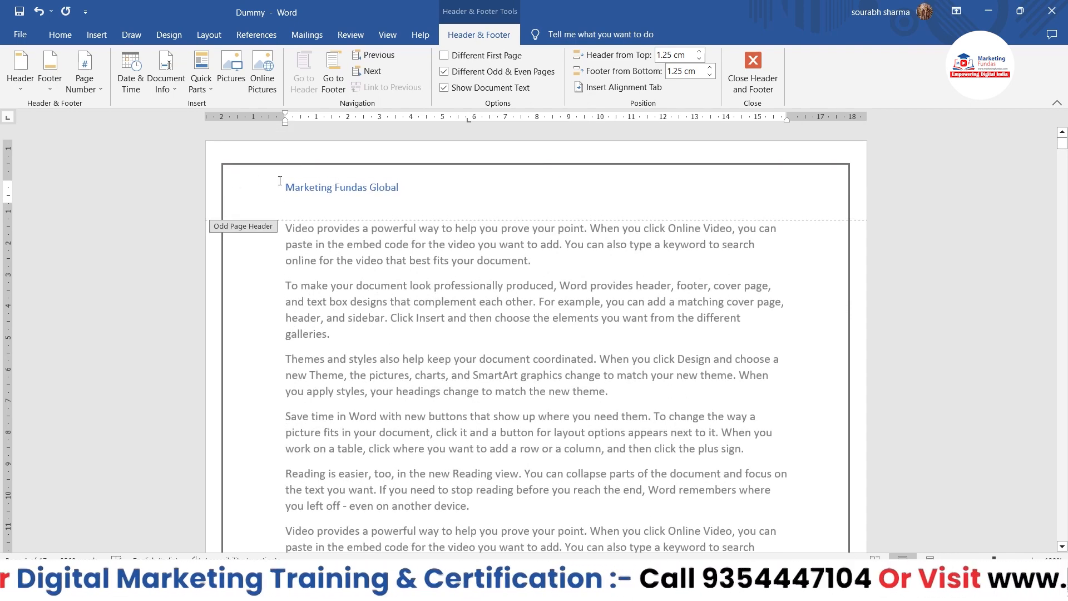
{"action": "left_click_drag", "start_coordinate": [285, 183], "coordinate": [398, 187]}
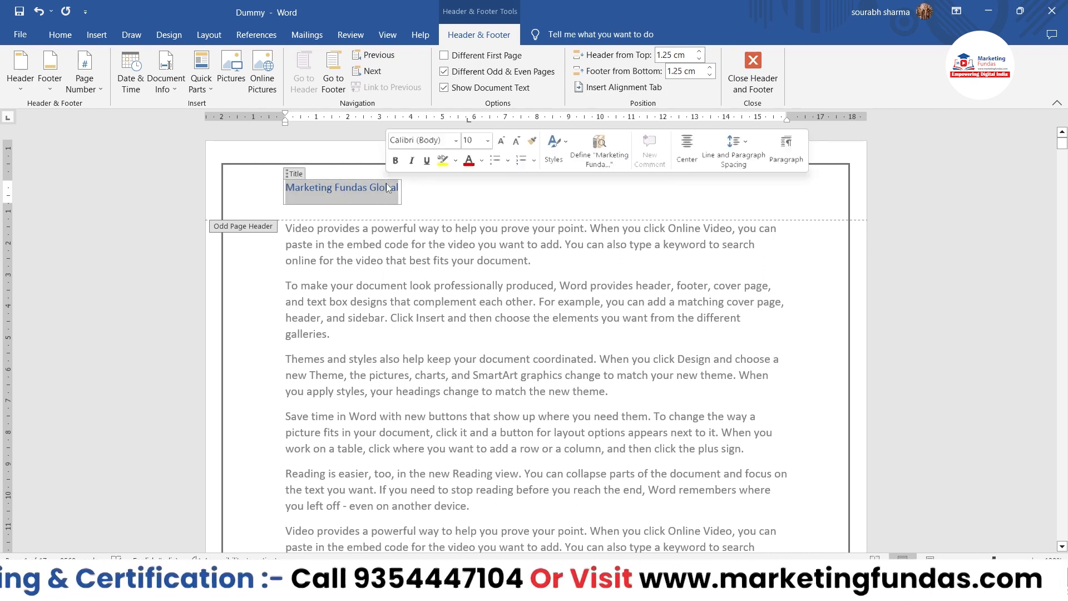
{"action": "key", "text": "Delete"}
{"action": "type", "text": "MS "}
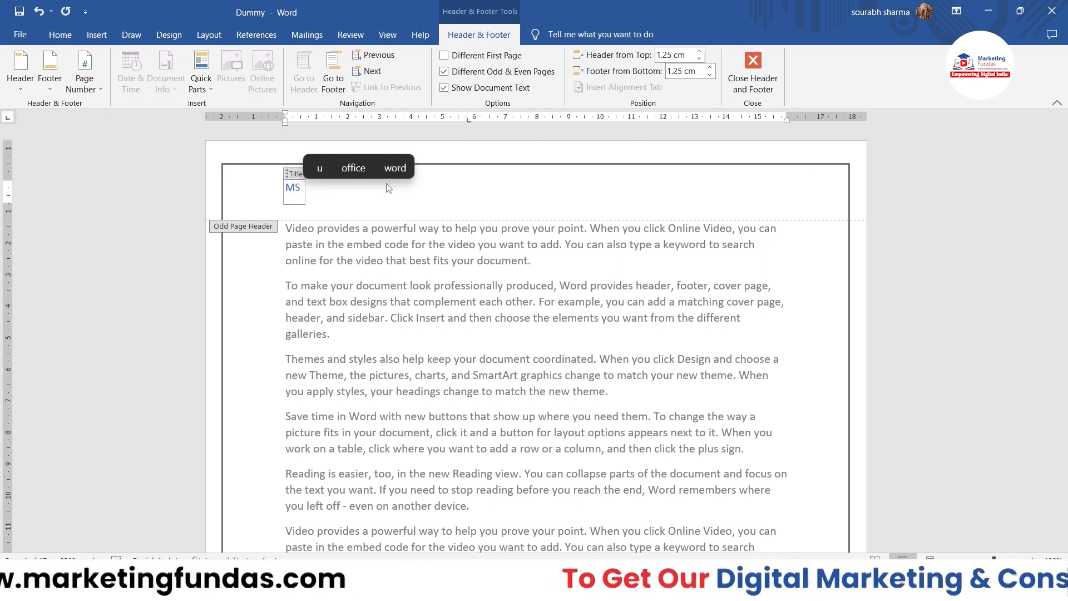
{"action": "type", "text": "Word "}
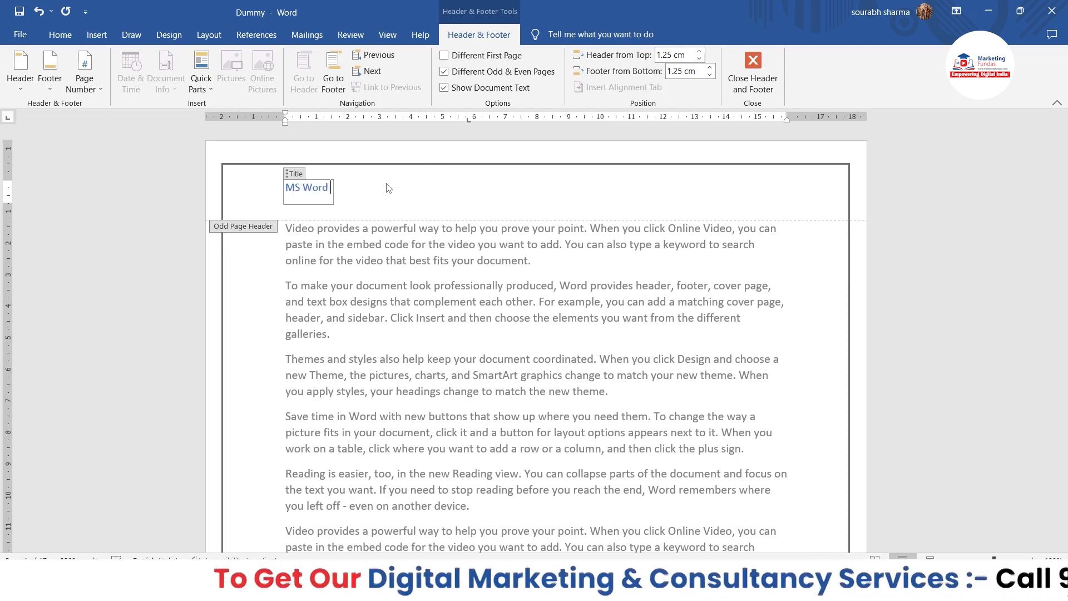
{"action": "type", "text": "Full Course"}
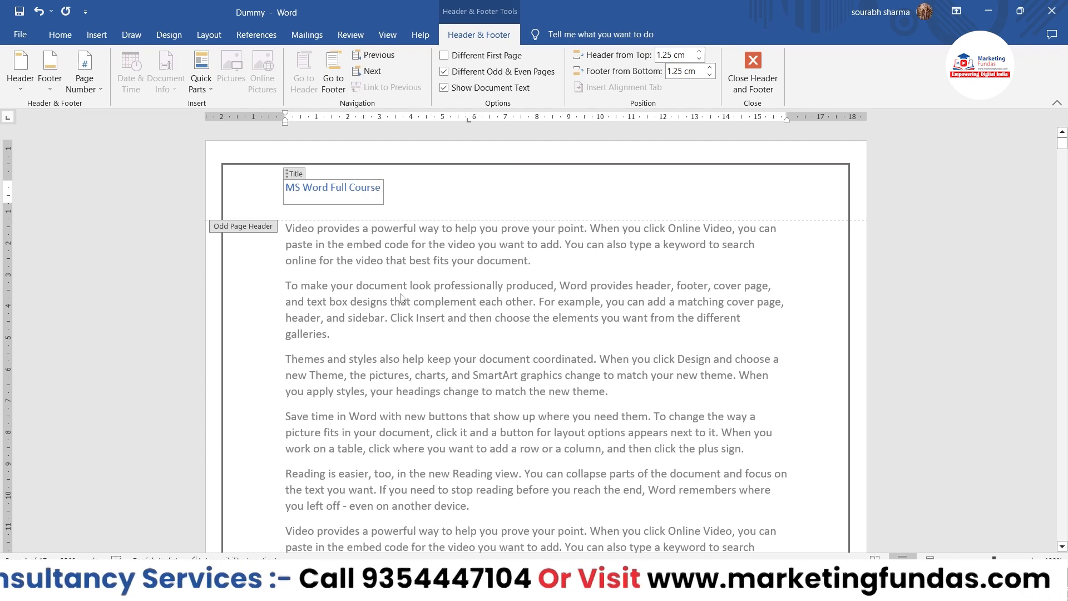
Enter "Marketing Fundas Global" in the even page header on the second page.
{"action": "scroll", "coordinate": [910, 378], "scroll_direction": "down", "scroll_amount": 15}
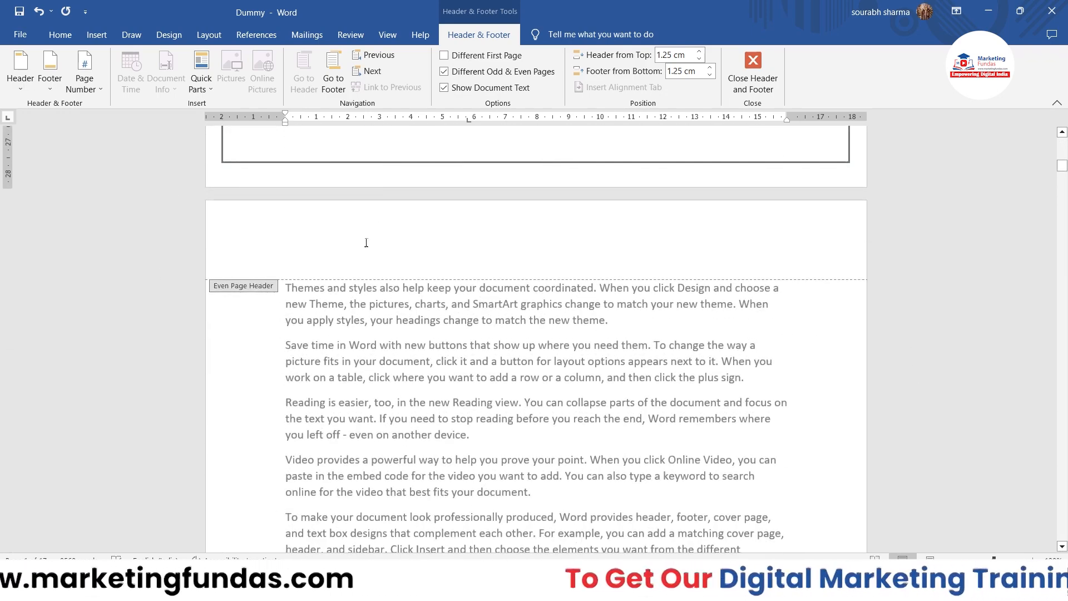
{"action": "left_click", "coordinate": [366, 242]}
{"action": "type", "text": "Ma"}
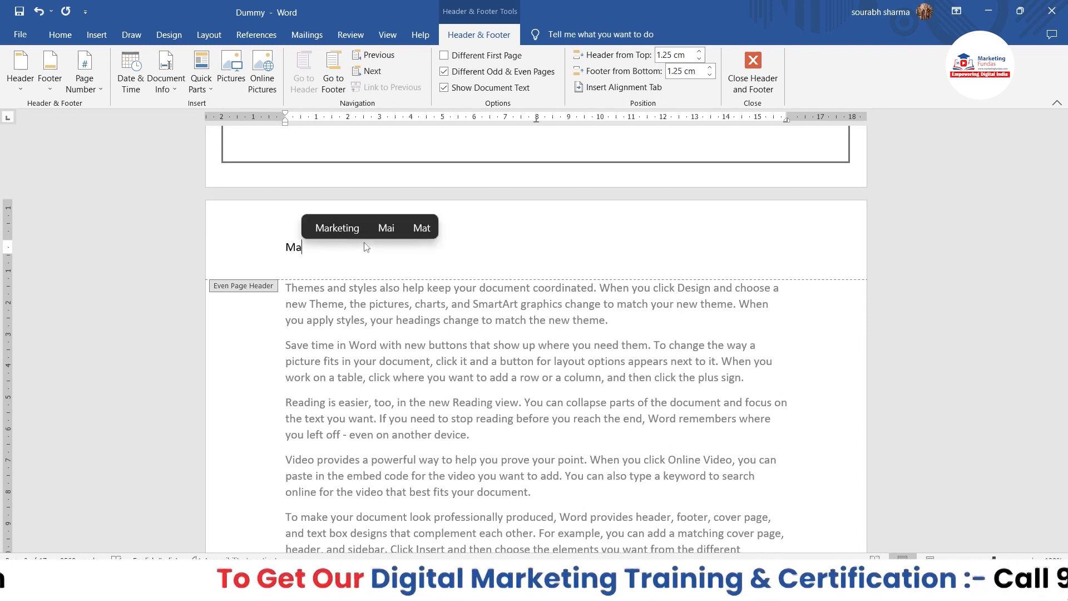
{"action": "type", "text": "rketing Fundsa"}
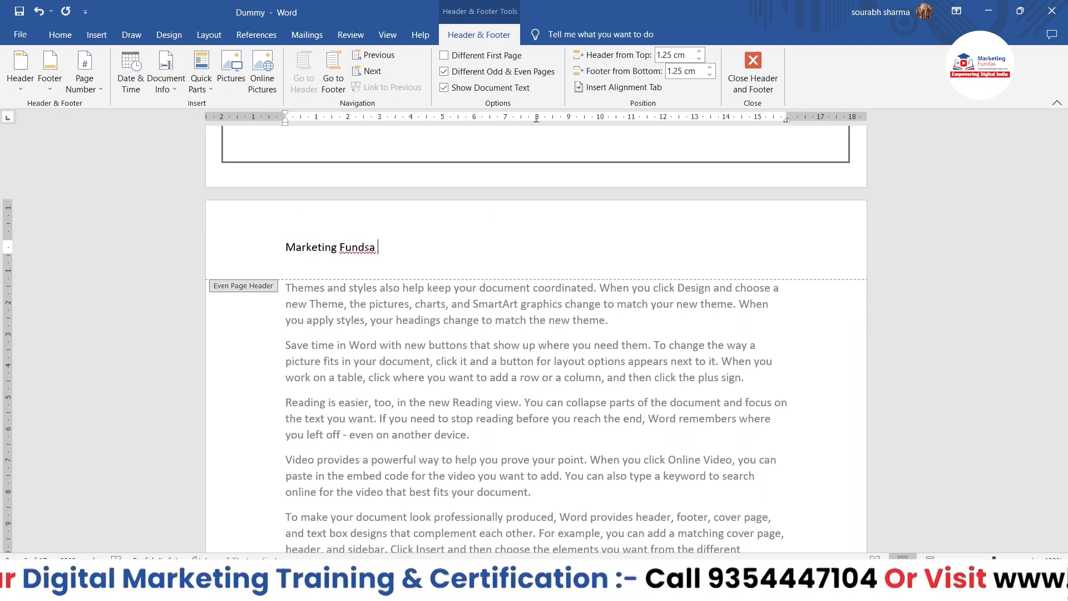
{"action": "type", "text": " GLobal"}
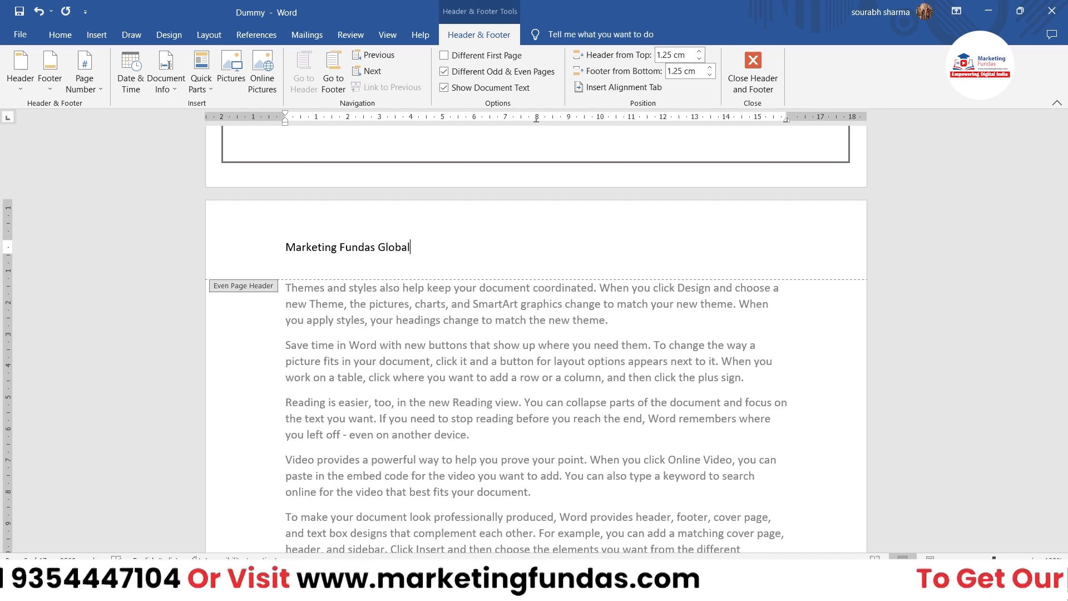
Check the alternating headers on the following pages and disable different odd and even pages.
{"action": "scroll", "coordinate": [399, 345], "scroll_direction": "down", "scroll_amount": 20}
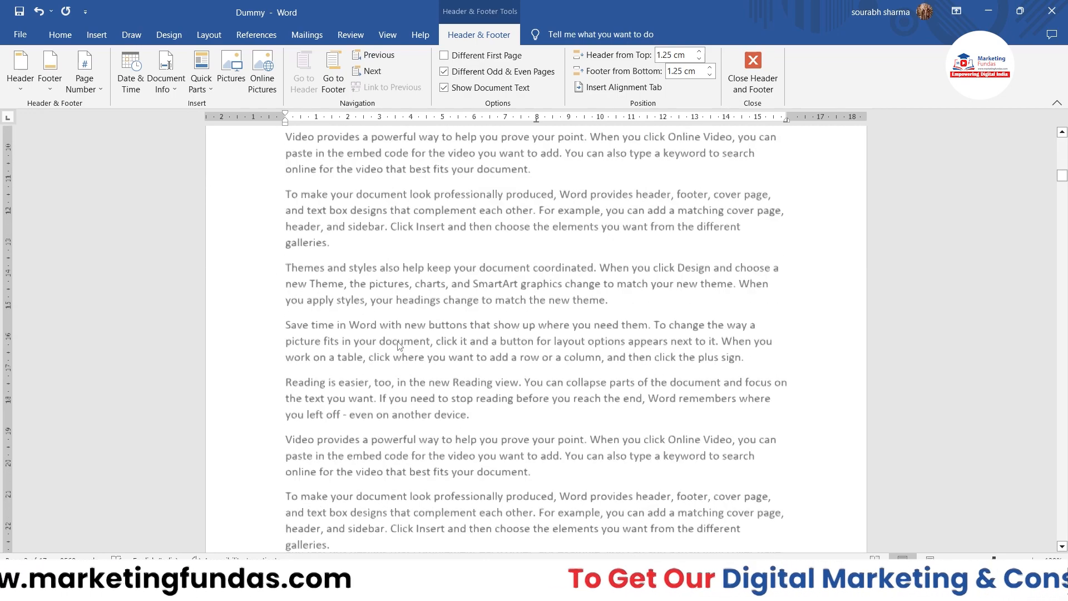
{"action": "scroll", "coordinate": [398, 345], "scroll_direction": "down", "scroll_amount": 2}
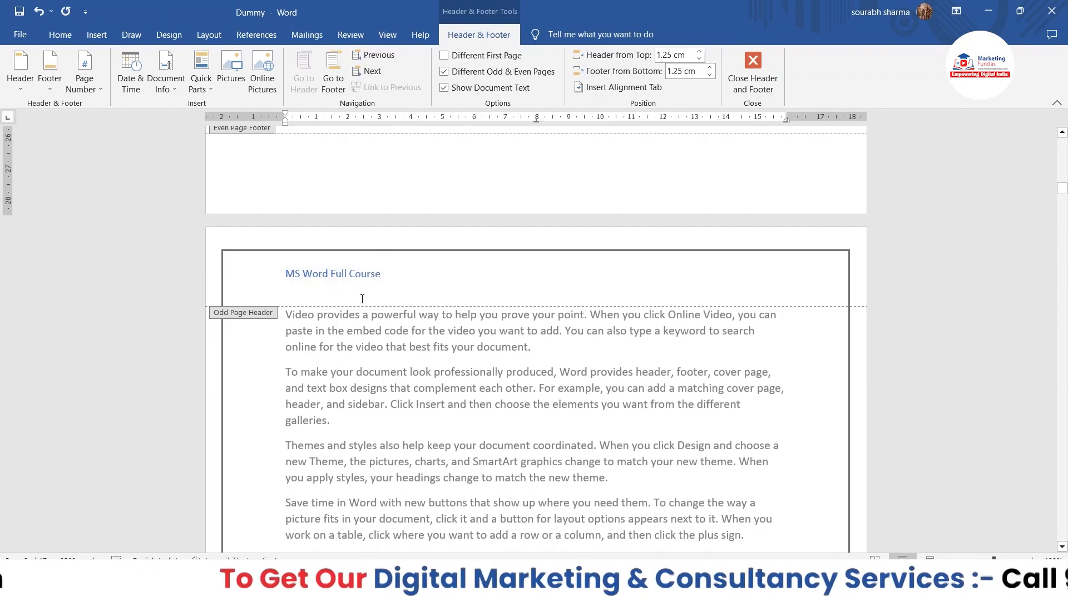
{"action": "scroll", "coordinate": [362, 299], "scroll_direction": "down", "scroll_amount": 20}
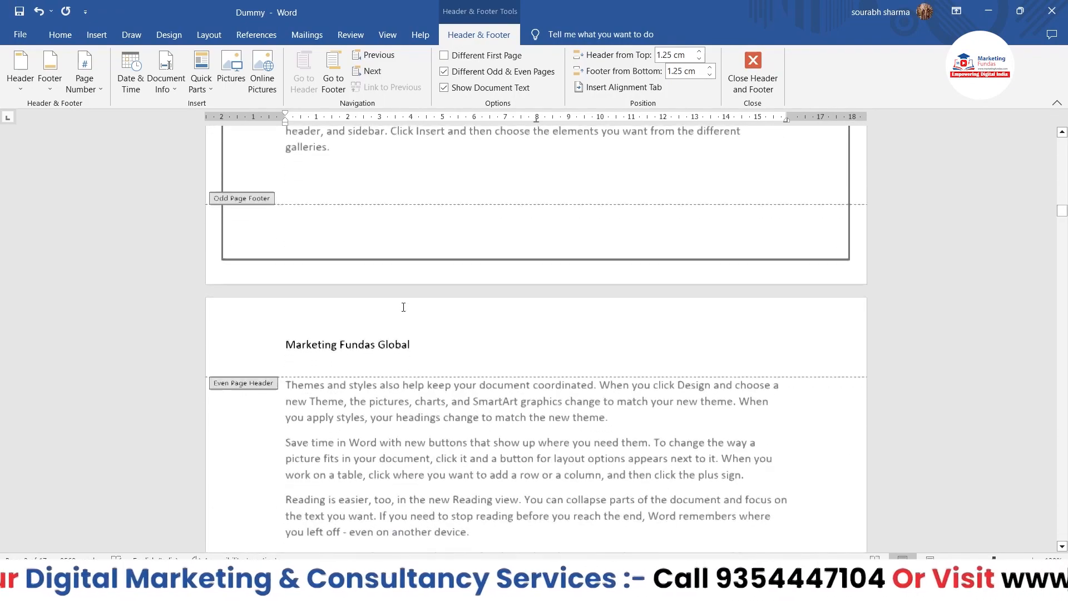
{"action": "scroll", "coordinate": [440, 313], "scroll_direction": "up", "scroll_amount": 20}
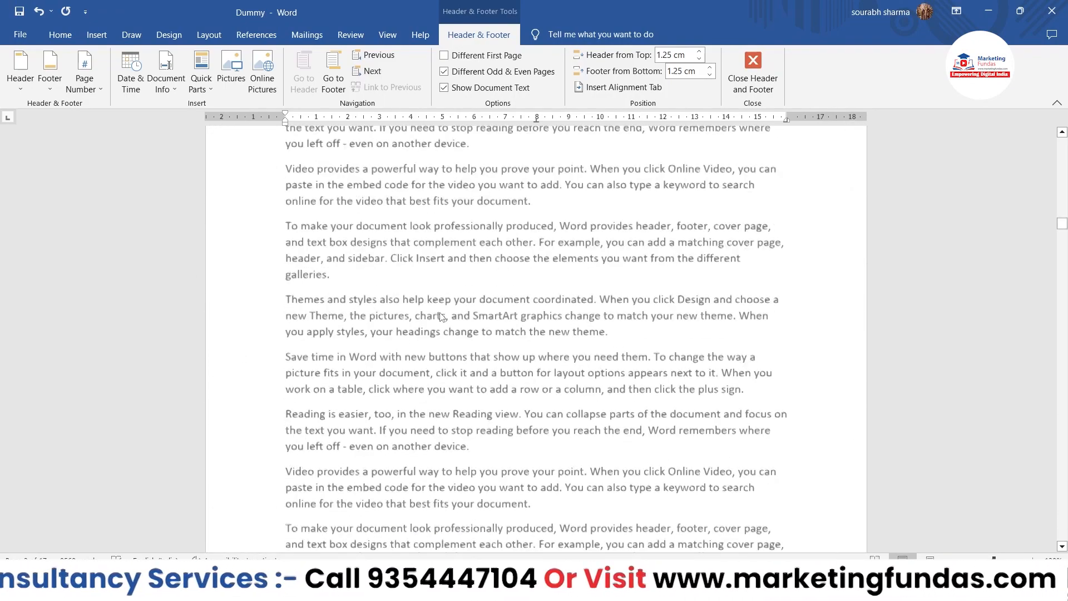
{"action": "left_click", "coordinate": [444, 71]}
{"action": "scroll", "coordinate": [513, 236], "scroll_direction": "up", "scroll_amount": 15}
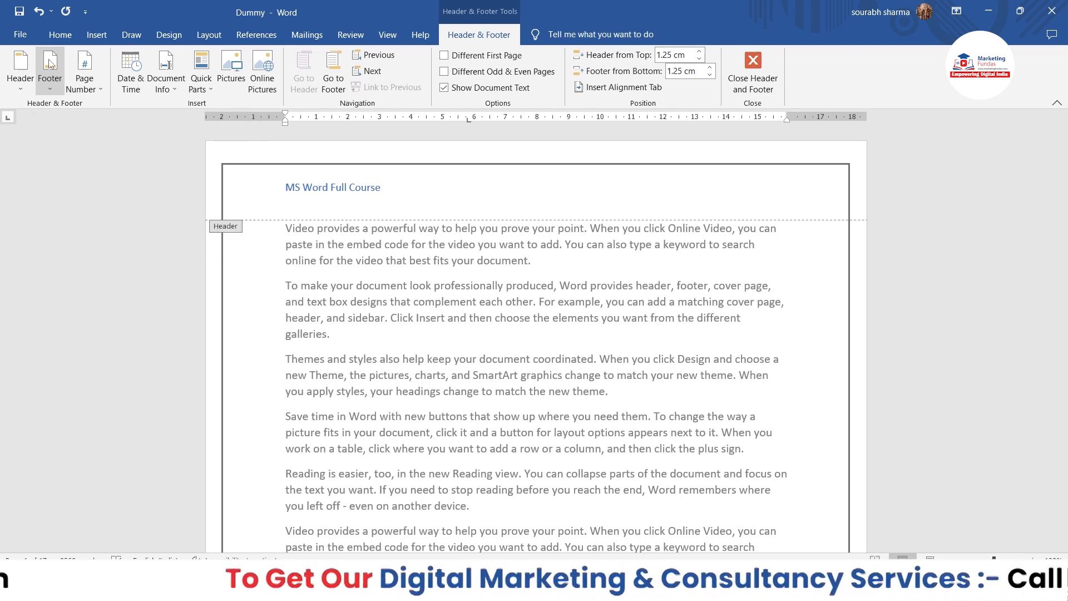
Insert the built-in Blank (Three Columns) footer into the document.
{"action": "left_click", "coordinate": [89, 39]}
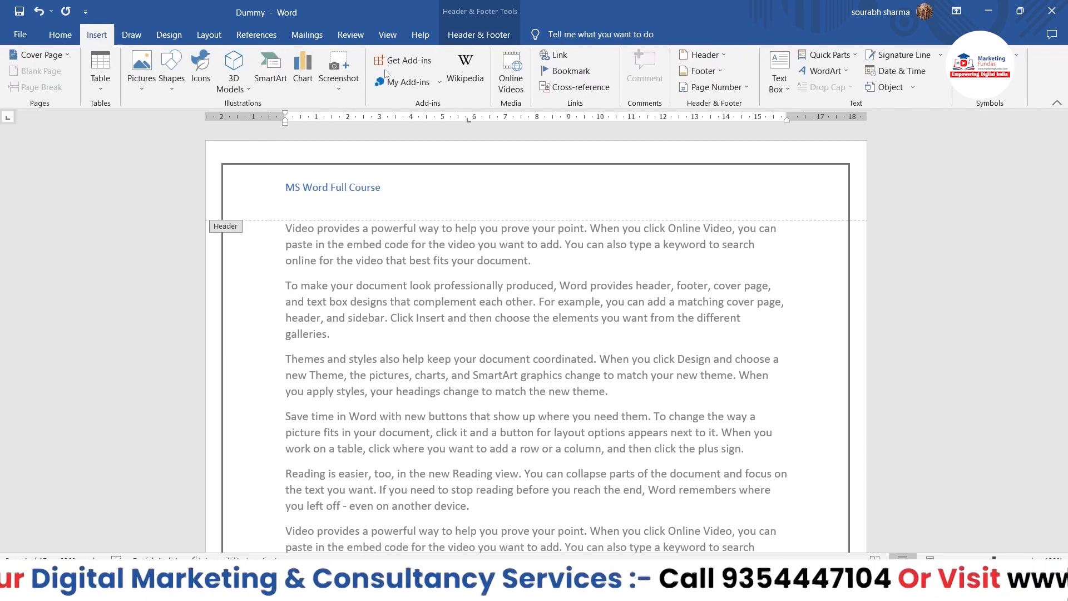
{"action": "left_click", "coordinate": [706, 72]}
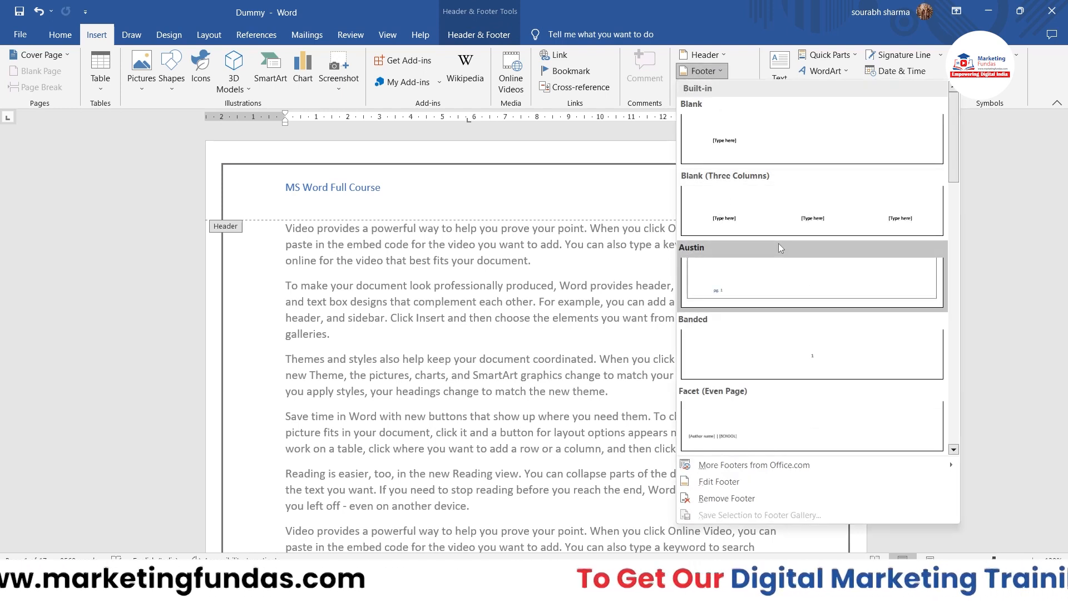
{"action": "scroll", "coordinate": [779, 248], "scroll_direction": "down", "scroll_amount": 10}
{"action": "scroll", "coordinate": [779, 248], "scroll_direction": "up", "scroll_amount": 10}
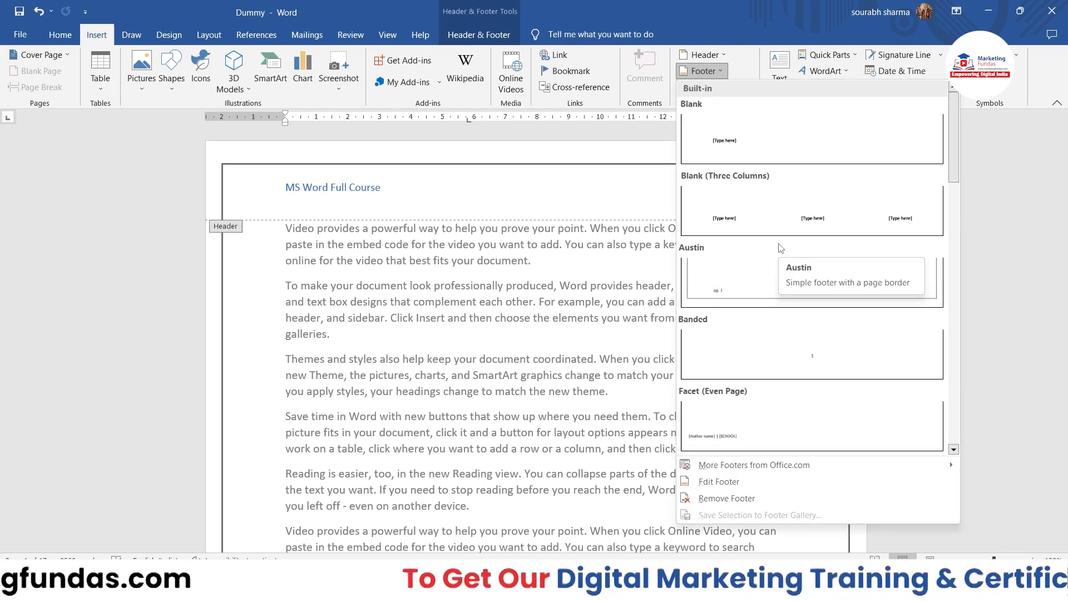
{"action": "left_click", "coordinate": [764, 197]}
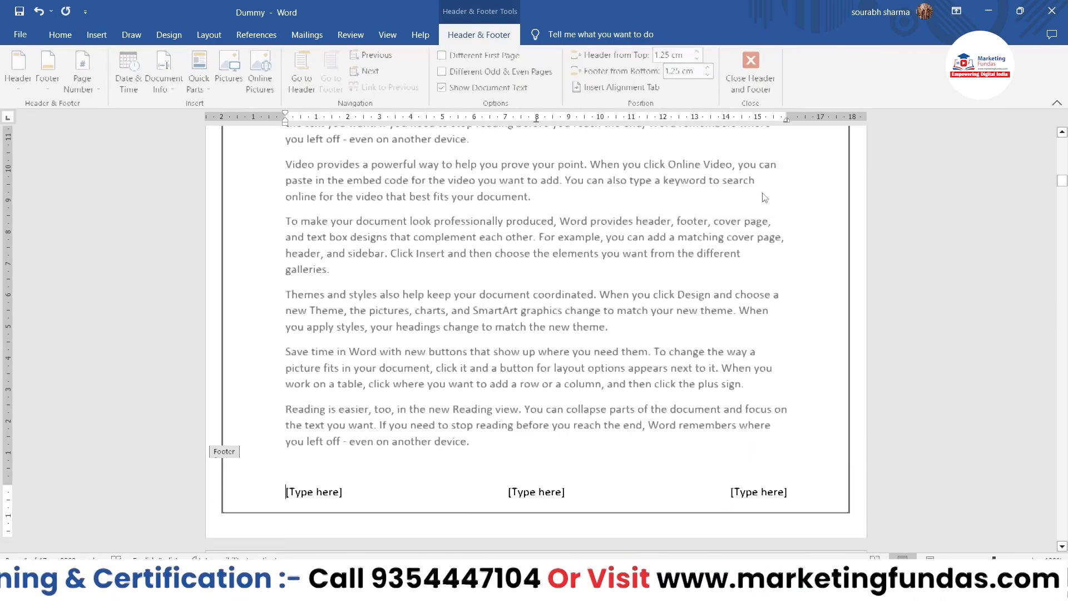
Replace the first "[Type here]" placeholder in the footer with the document's Author information.
{"action": "scroll", "coordinate": [679, 285], "scroll_direction": "down", "scroll_amount": 15}
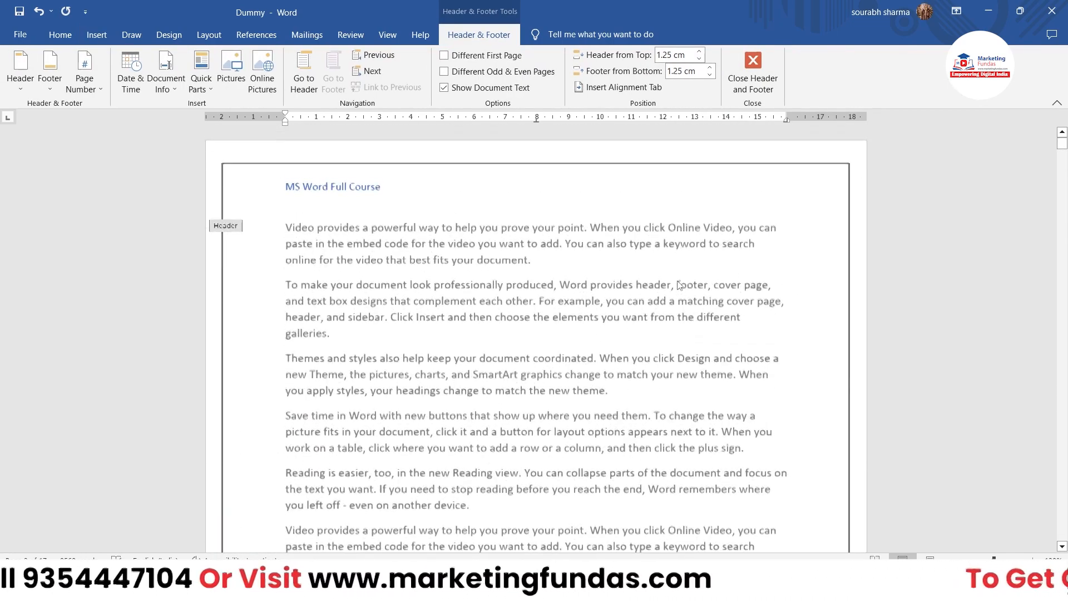
{"action": "scroll", "coordinate": [678, 280], "scroll_direction": "down", "scroll_amount": 4}
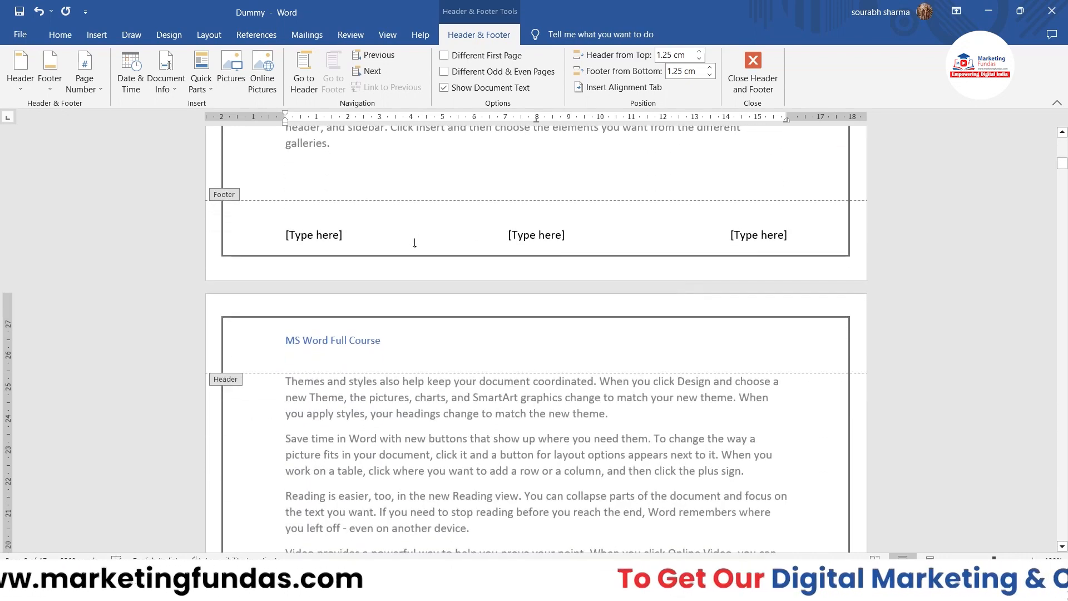
{"action": "left_click", "coordinate": [324, 234]}
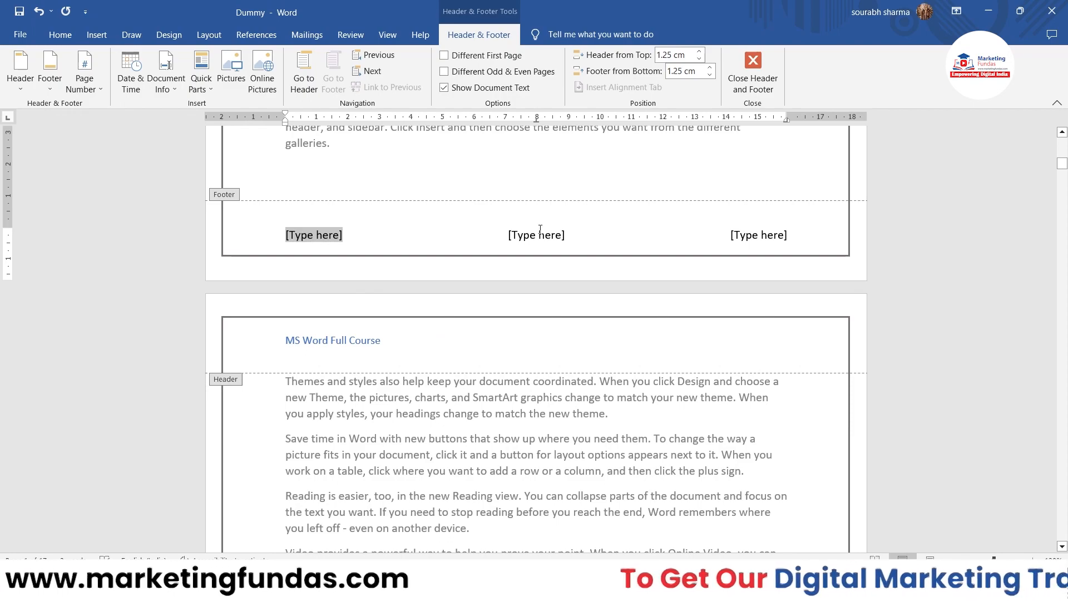
{"action": "scroll", "coordinate": [541, 230], "scroll_direction": "up", "scroll_amount": 8}
{"action": "scroll", "coordinate": [540, 230], "scroll_direction": "down", "scroll_amount": 18}
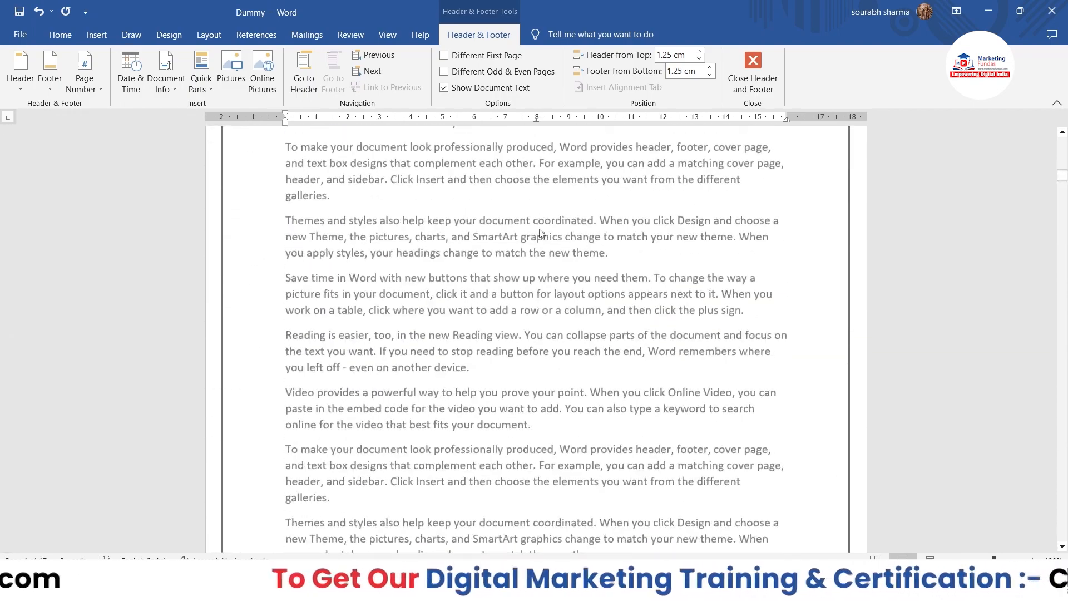
{"action": "scroll", "coordinate": [540, 230], "scroll_direction": "down", "scroll_amount": 20}
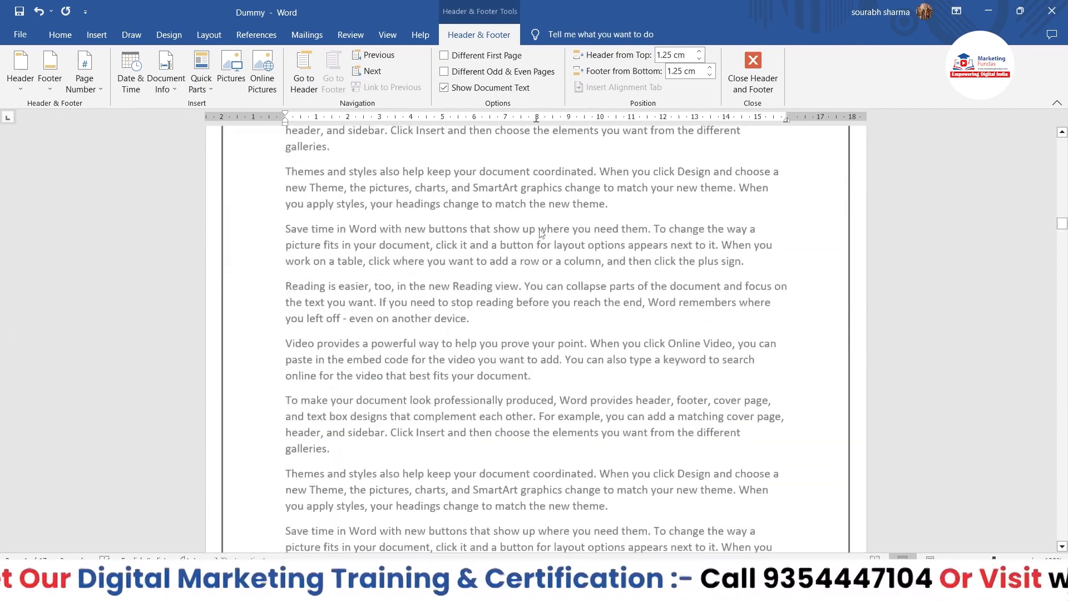
{"action": "scroll", "coordinate": [541, 229], "scroll_direction": "up", "scroll_amount": 15}
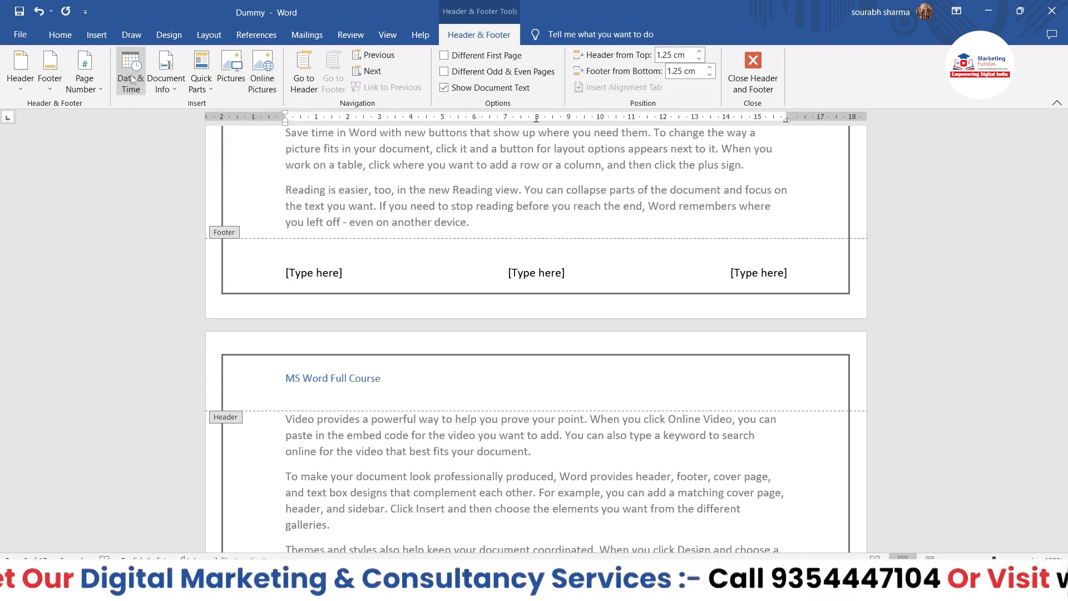
{"action": "left_click", "coordinate": [160, 78]}
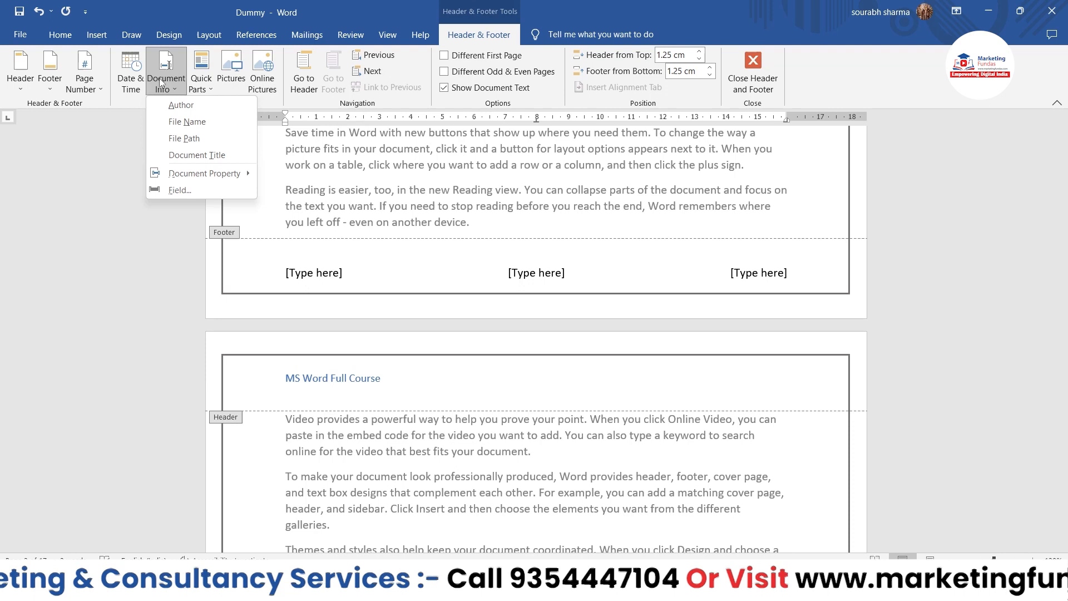
{"action": "left_click", "coordinate": [181, 120]}
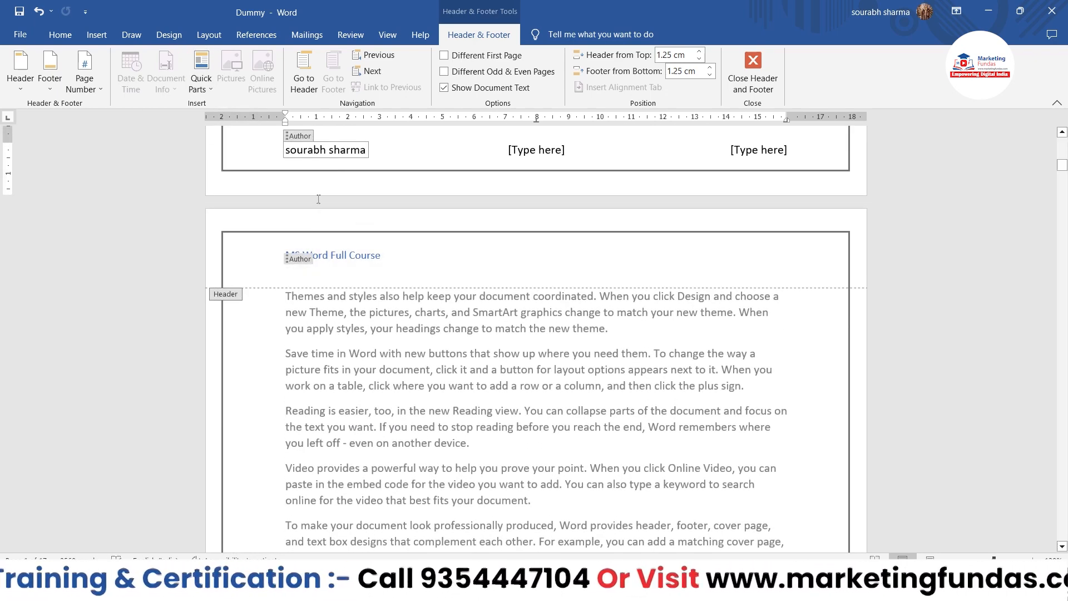
Examine the header and the author footer across the document's pages.
{"action": "scroll", "coordinate": [307, 283], "scroll_direction": "up", "scroll_amount": 3}
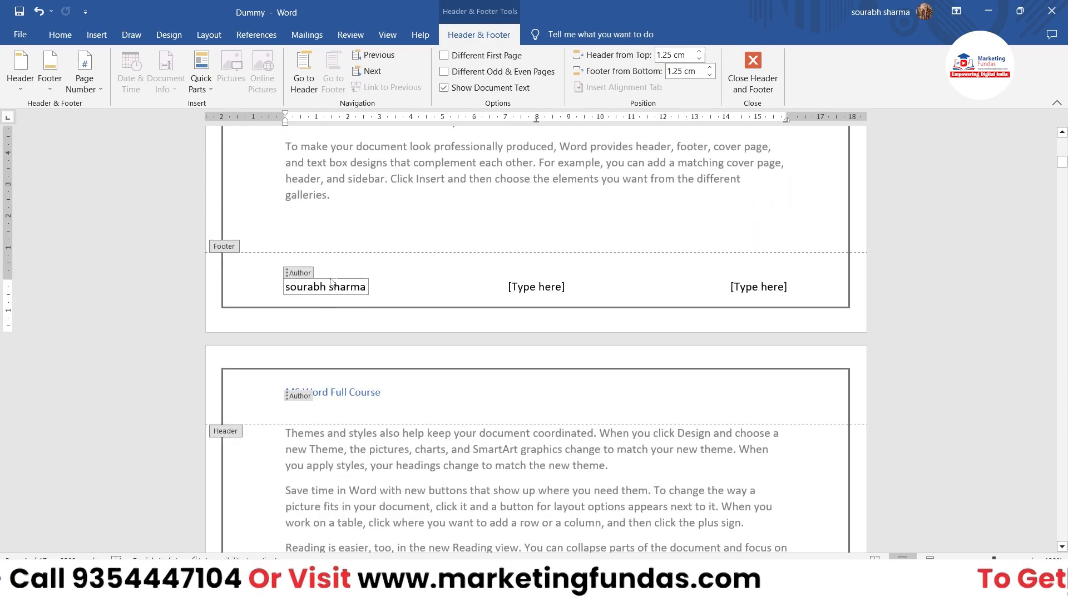
{"action": "scroll", "coordinate": [357, 285], "scroll_direction": "down", "scroll_amount": 20}
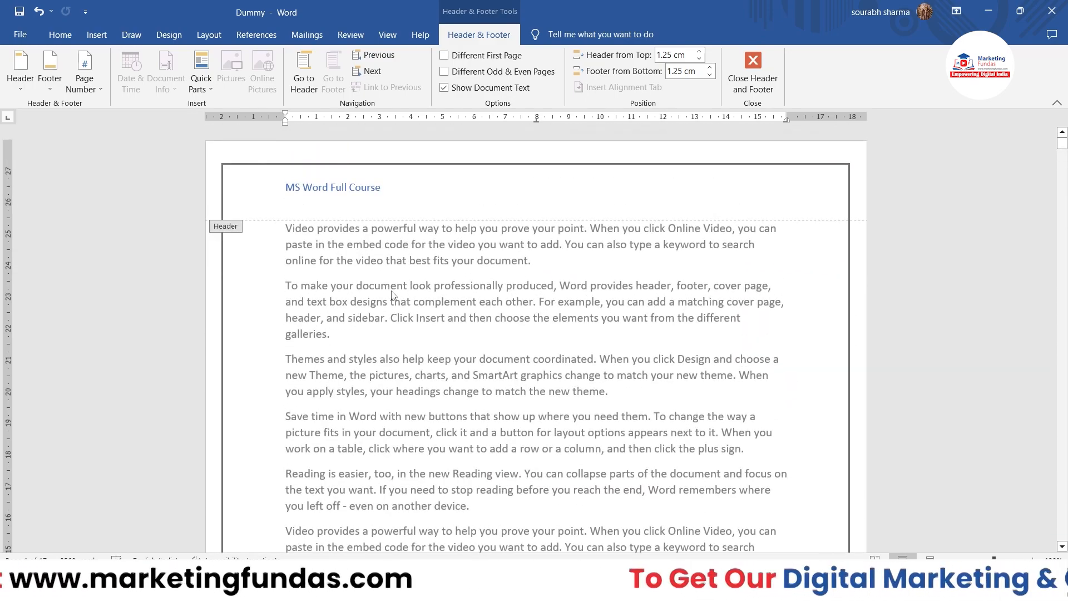
{"action": "scroll", "coordinate": [392, 295], "scroll_direction": "down", "scroll_amount": 20}
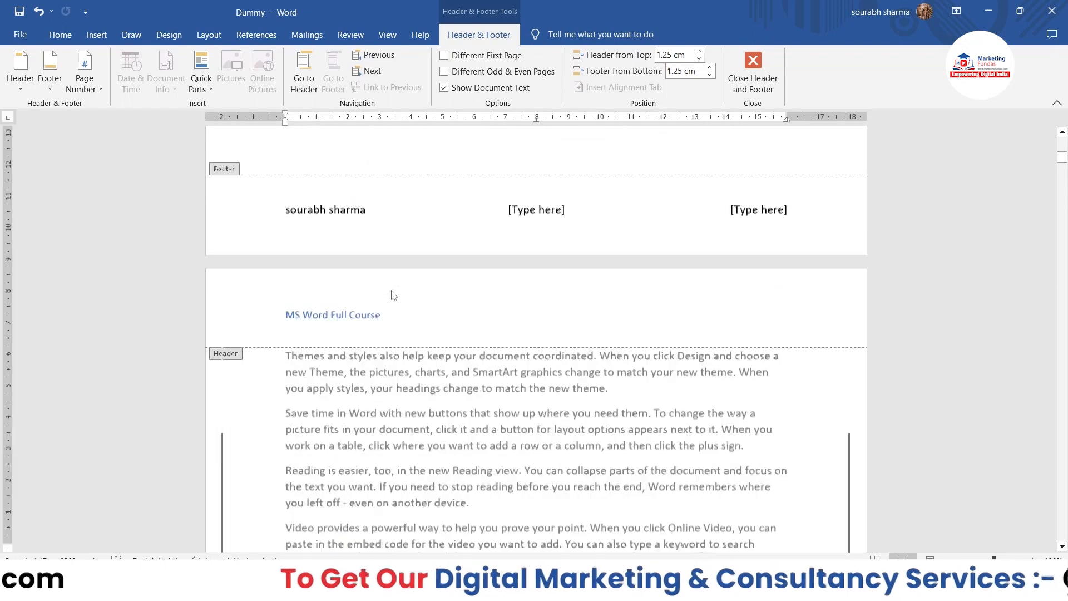
{"action": "scroll", "coordinate": [391, 294], "scroll_direction": "down", "scroll_amount": 20}
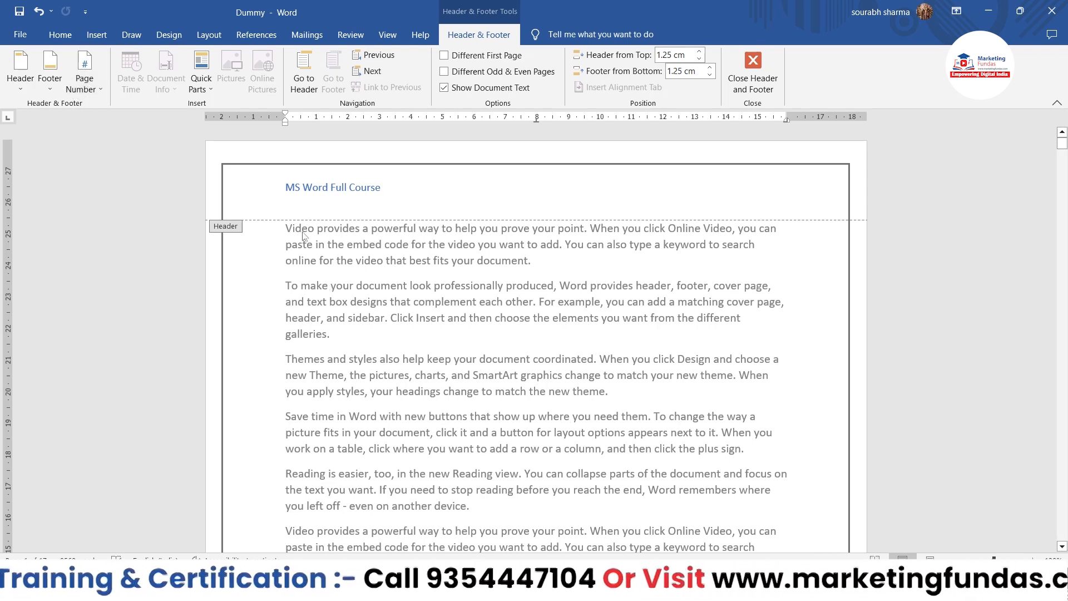
{"action": "scroll", "coordinate": [289, 250], "scroll_direction": "down", "scroll_amount": 4}
{"action": "scroll", "coordinate": [282, 241], "scroll_direction": "up", "scroll_amount": 4}
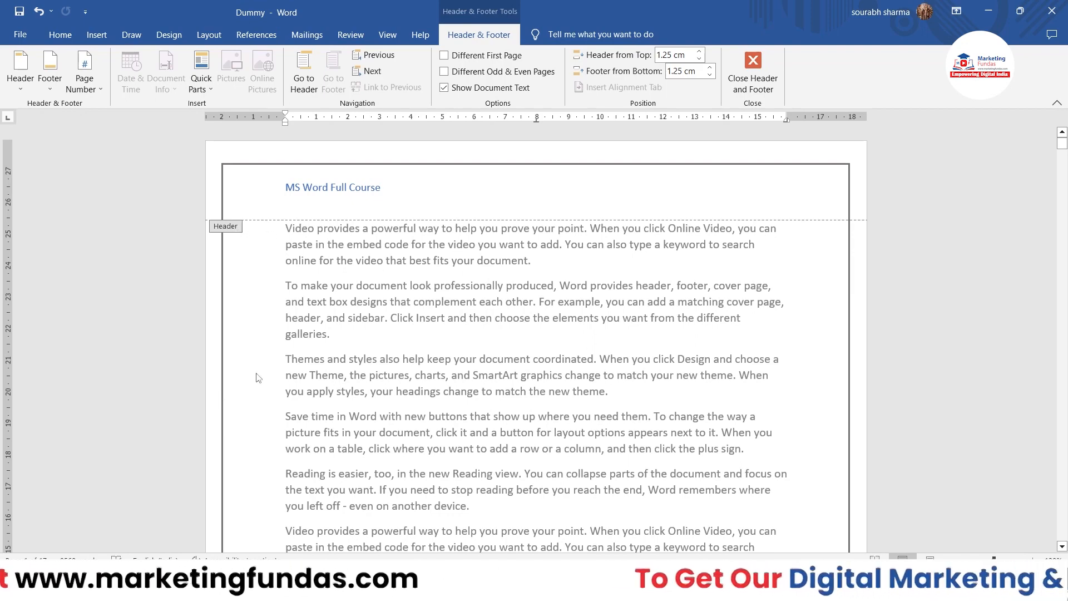
{"action": "scroll", "coordinate": [256, 375], "scroll_direction": "down", "scroll_amount": 8}
{"action": "scroll", "coordinate": [256, 375], "scroll_direction": "up", "scroll_amount": 8}
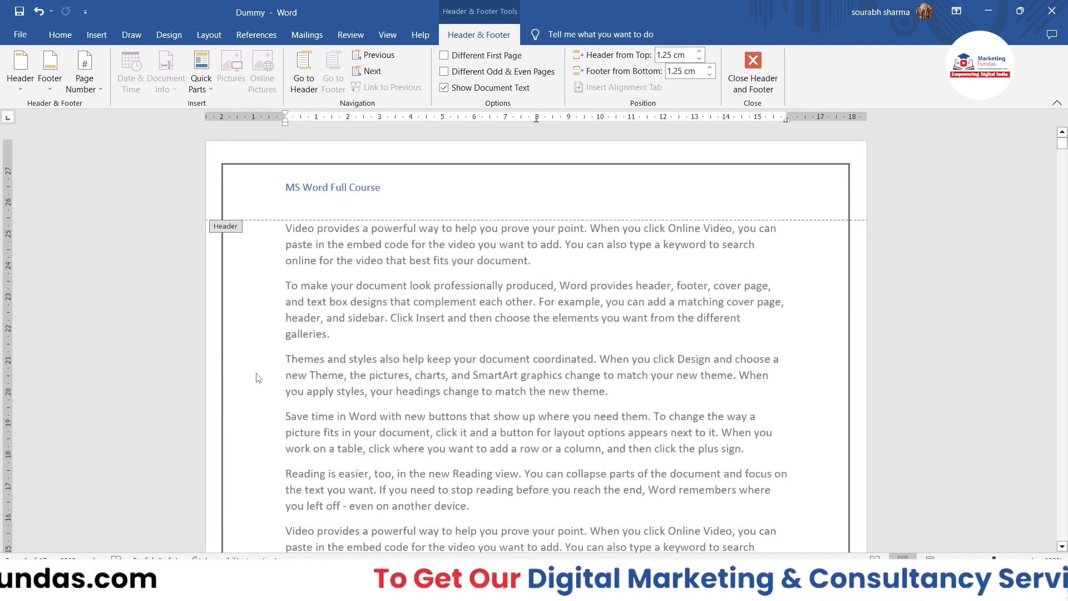
Remove the "MS Word Full Course" header from the document.
{"action": "left_click", "coordinate": [413, 205]}
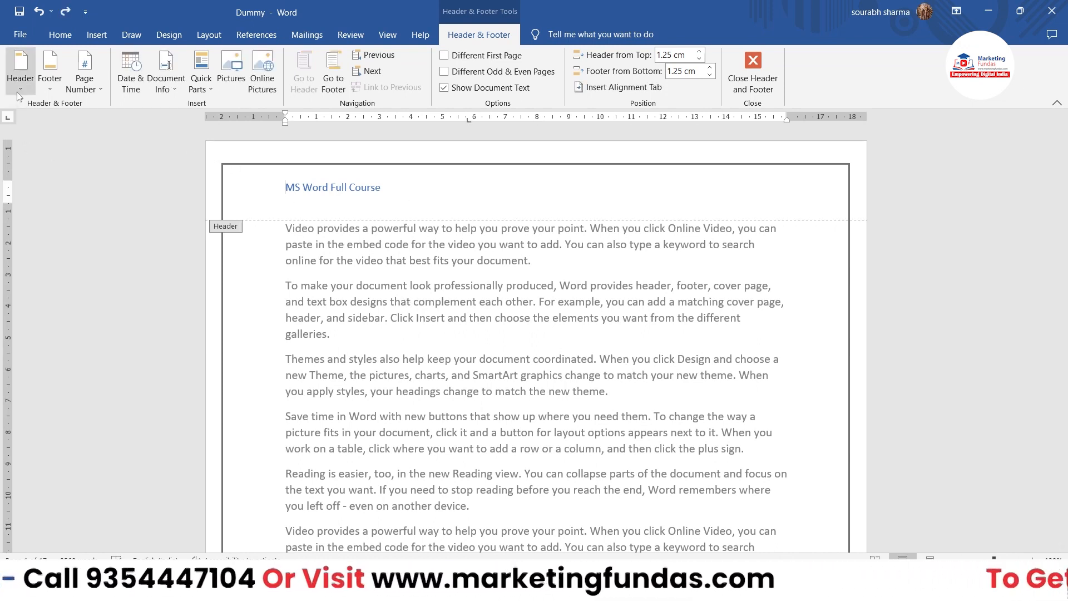
{"action": "left_click", "coordinate": [20, 69]}
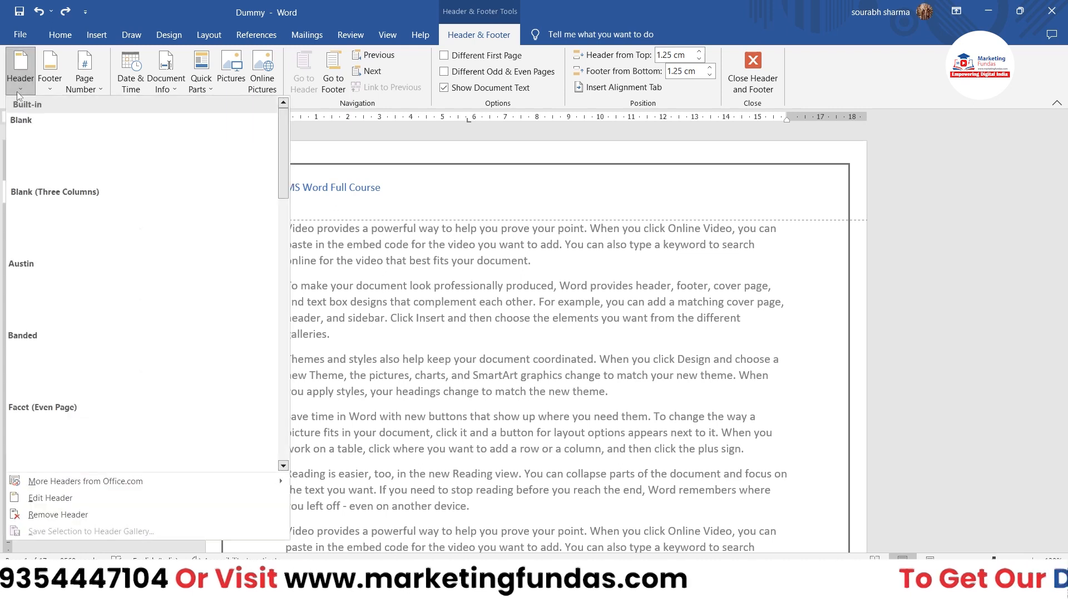
{"action": "left_click", "coordinate": [55, 514]}
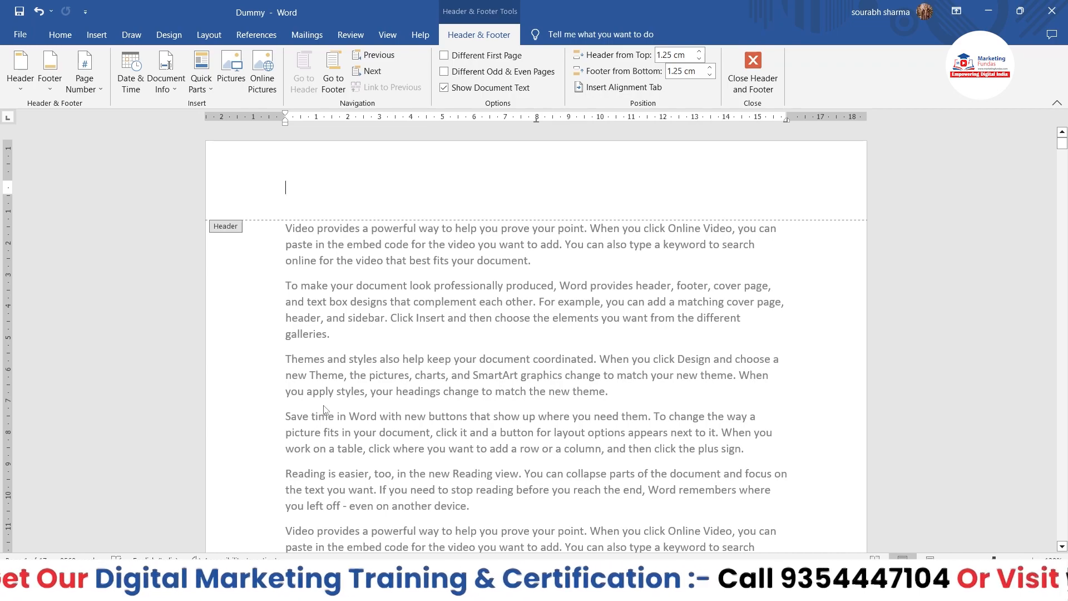
Close header editing, return to the document body, and check the pages for the removed header.
{"action": "double_click", "coordinate": [436, 301]}
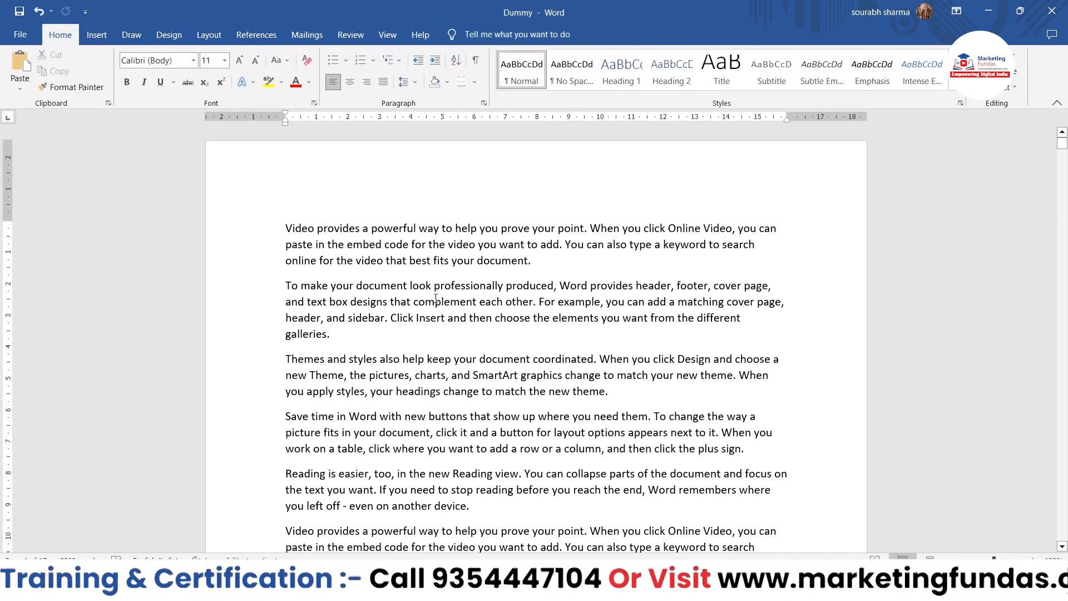
{"action": "scroll", "coordinate": [436, 301], "scroll_direction": "down", "scroll_amount": 5}
{"action": "scroll", "coordinate": [436, 299], "scroll_direction": "up", "scroll_amount": 5}
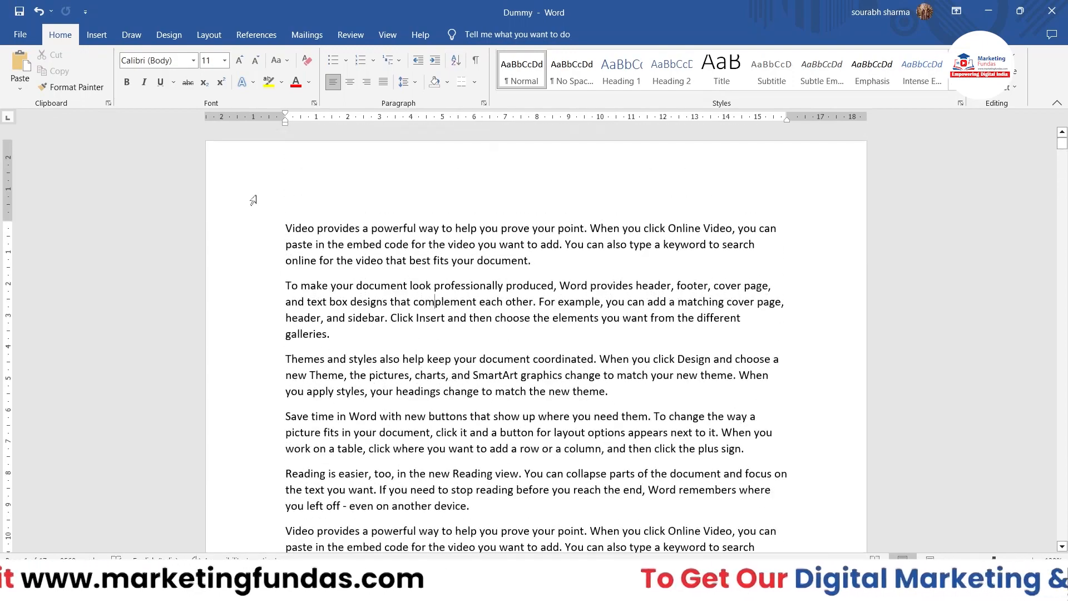
Remove the three-column "[Type here]" footer from the document and return to the body text to check the pages.
{"action": "scroll", "coordinate": [494, 386], "scroll_direction": "down", "scroll_amount": 7}
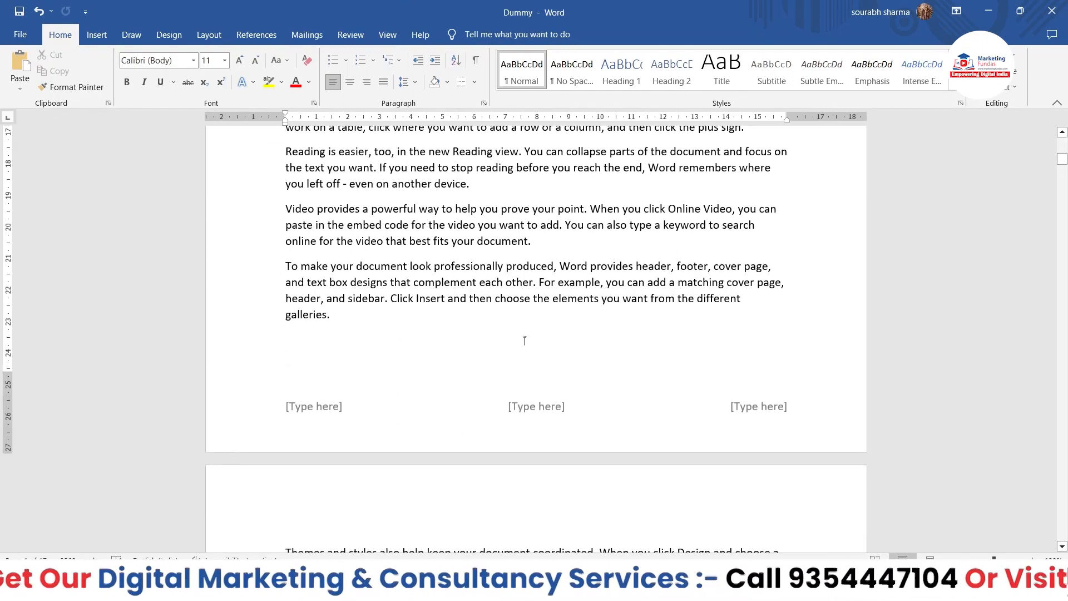
{"action": "double_click", "coordinate": [379, 397]}
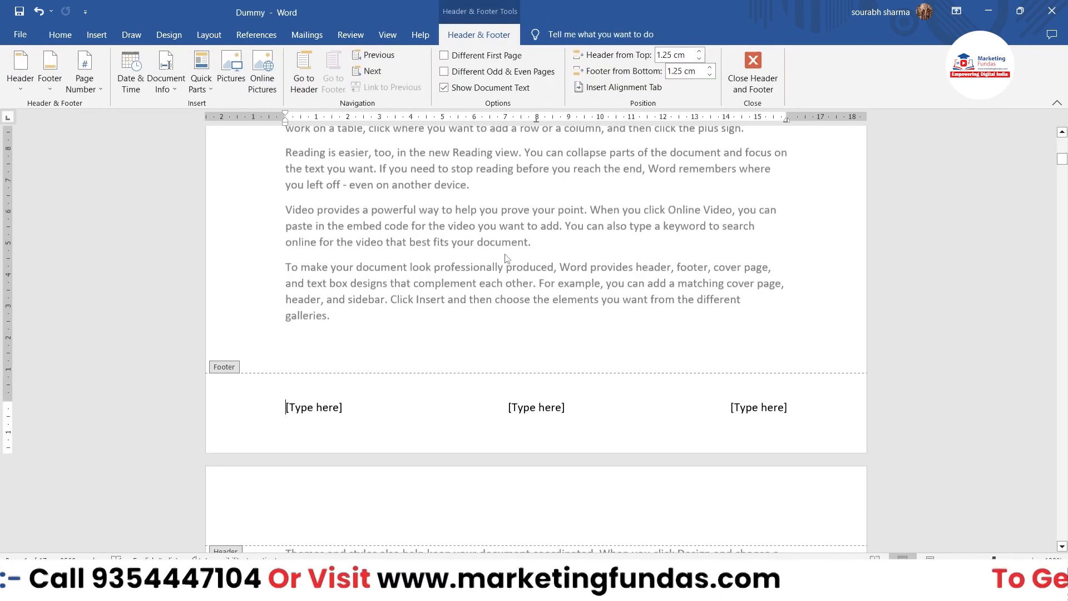
{"action": "scroll", "coordinate": [506, 253], "scroll_direction": "down", "scroll_amount": 3}
{"action": "scroll", "coordinate": [506, 254], "scroll_direction": "up", "scroll_amount": 2}
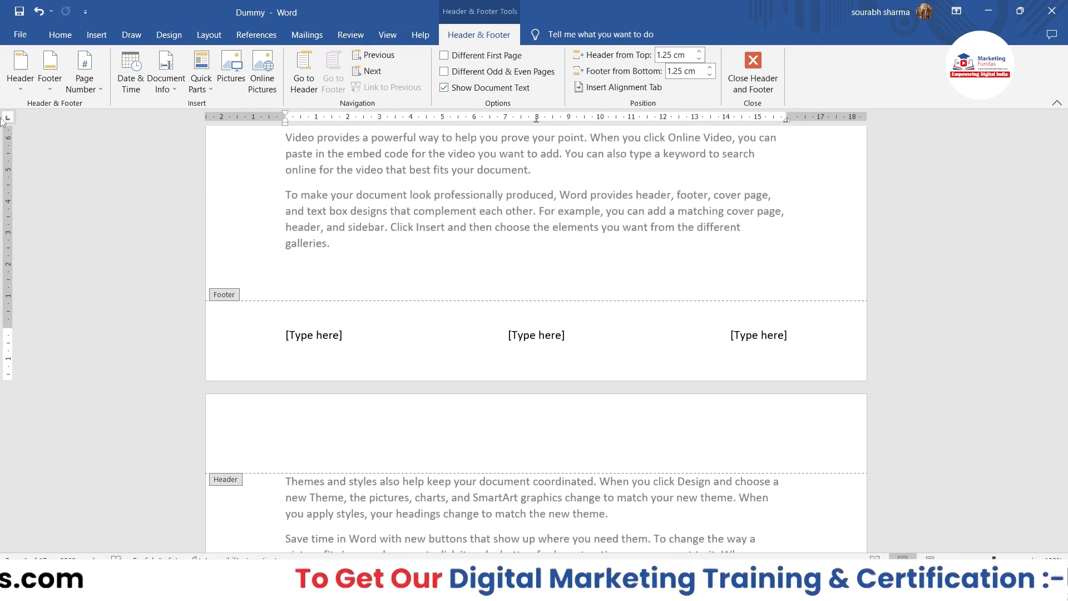
{"action": "left_click", "coordinate": [63, 89]}
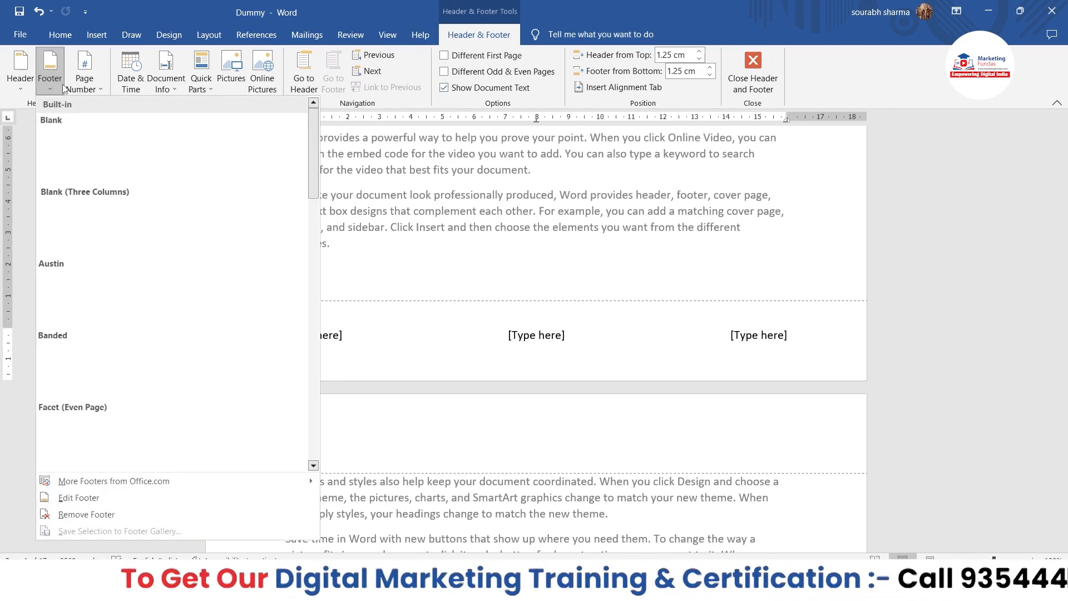
{"action": "left_click", "coordinate": [67, 516]}
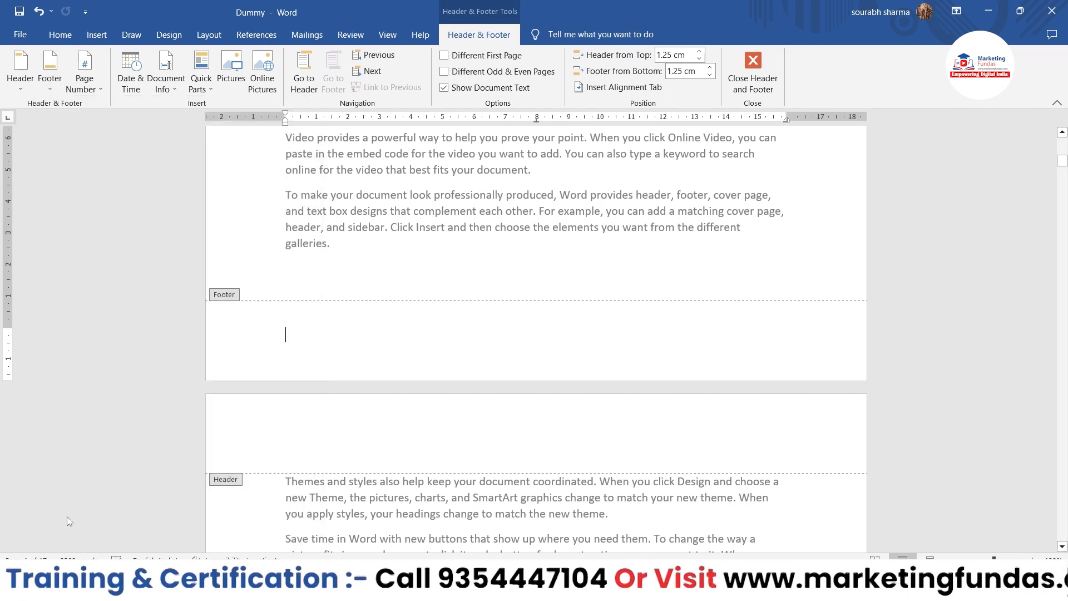
{"action": "double_click", "coordinate": [222, 299]}
{"action": "scroll", "coordinate": [389, 225], "scroll_direction": "up", "scroll_amount": 10}
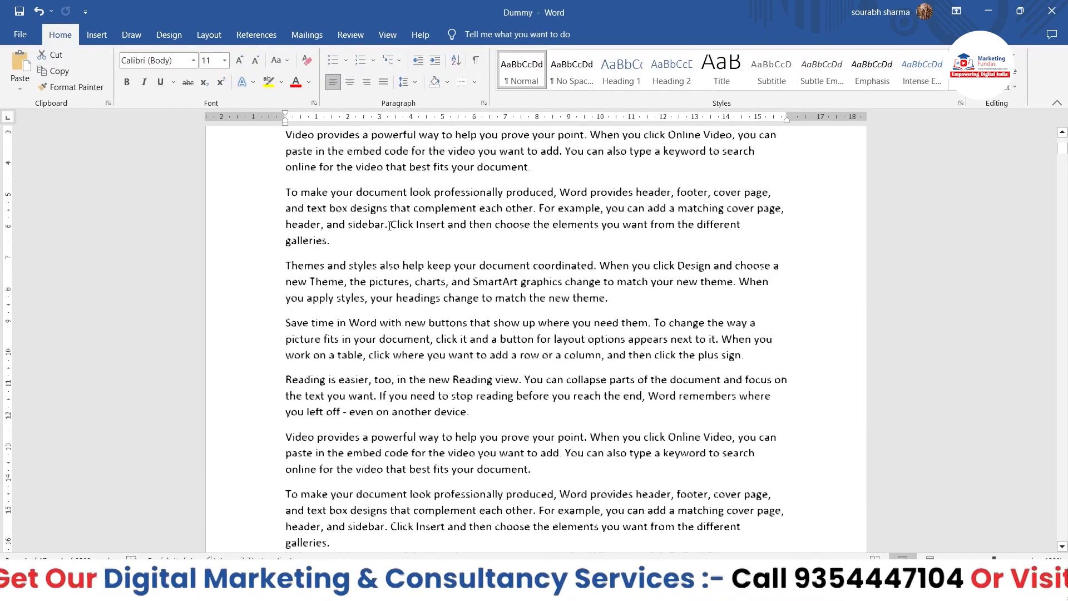
{"action": "scroll", "coordinate": [390, 226], "scroll_direction": "down", "scroll_amount": 8}
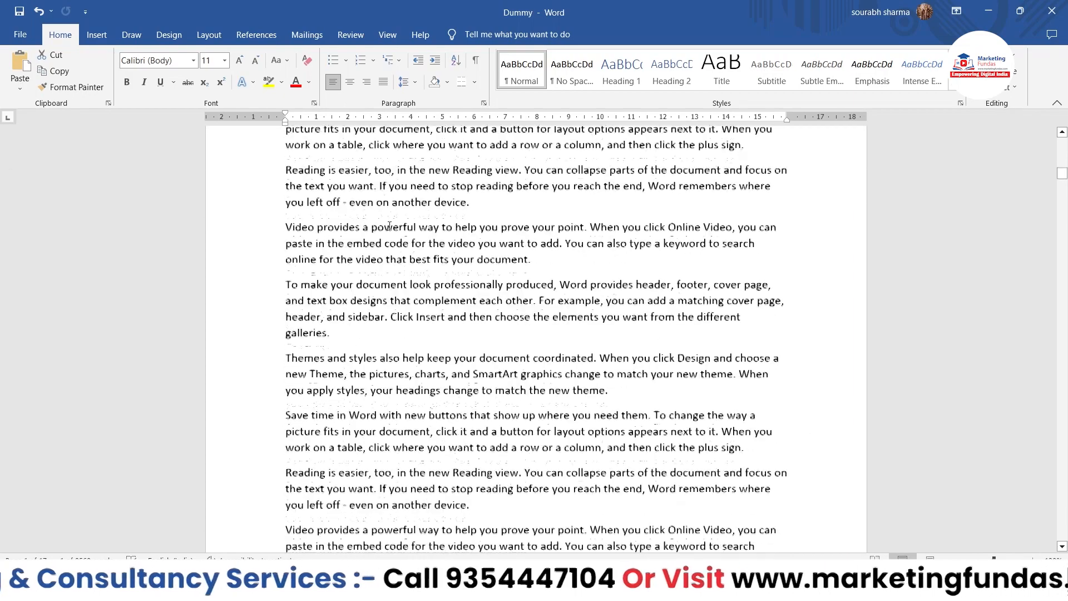
{"action": "scroll", "coordinate": [390, 226], "scroll_direction": "up", "scroll_amount": 3}
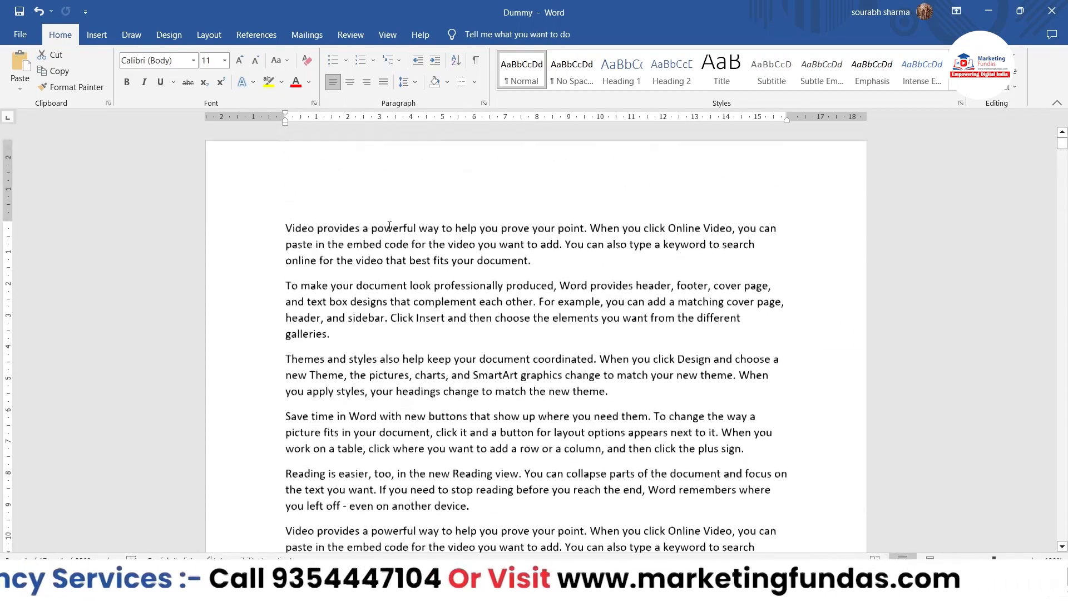
Insert Accent Bar 1 page numbers at the bottom of the pages and check the numbering through the document.
{"action": "left_click", "coordinate": [106, 36]}
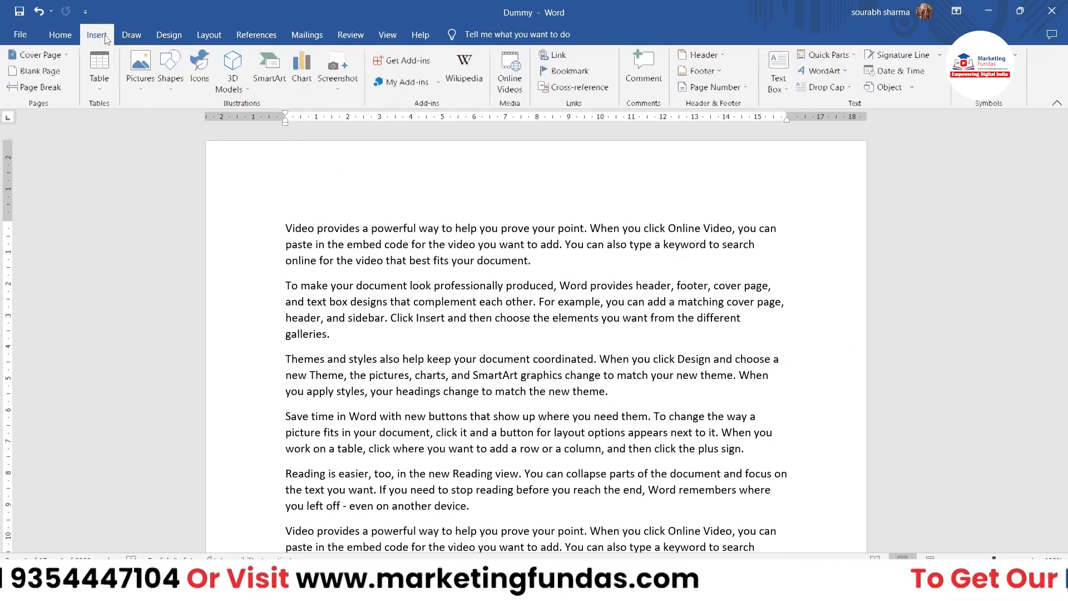
{"action": "left_click", "coordinate": [718, 88]}
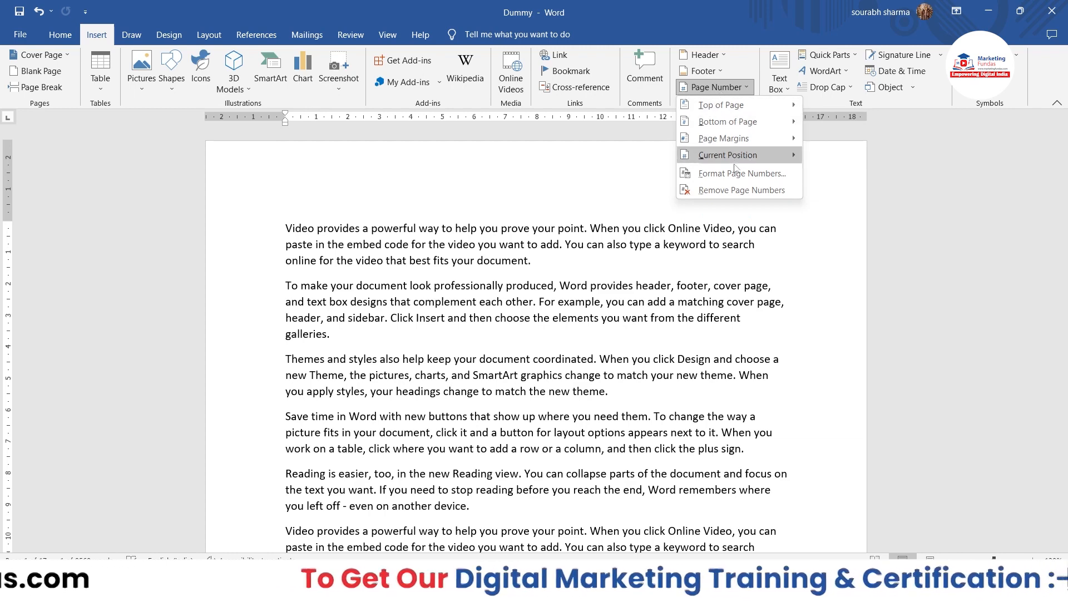
{"action": "mouse_move", "coordinate": [741, 113]}
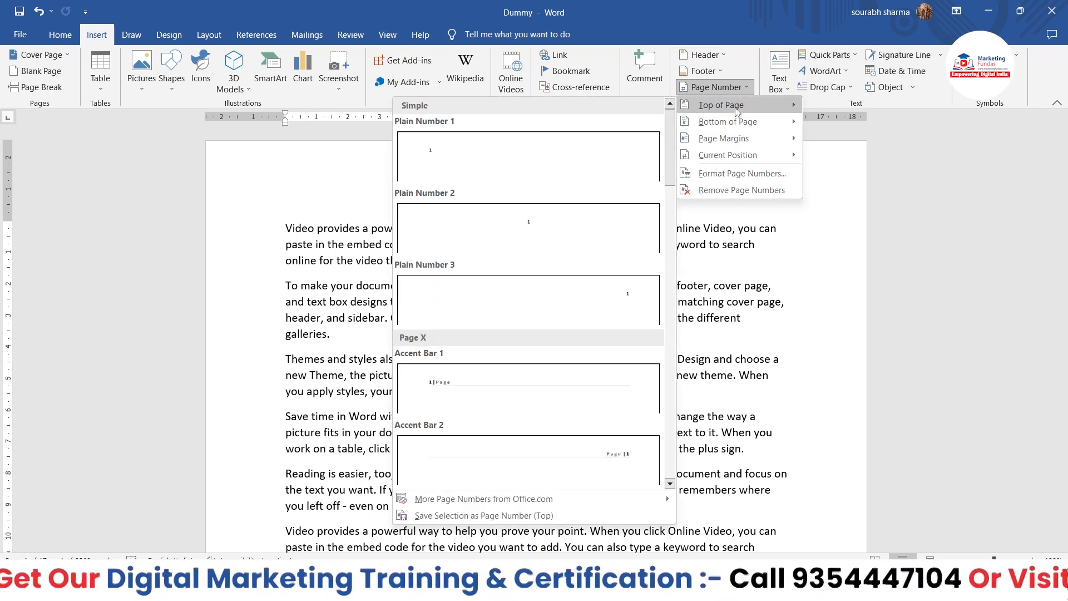
{"action": "mouse_move", "coordinate": [738, 138]}
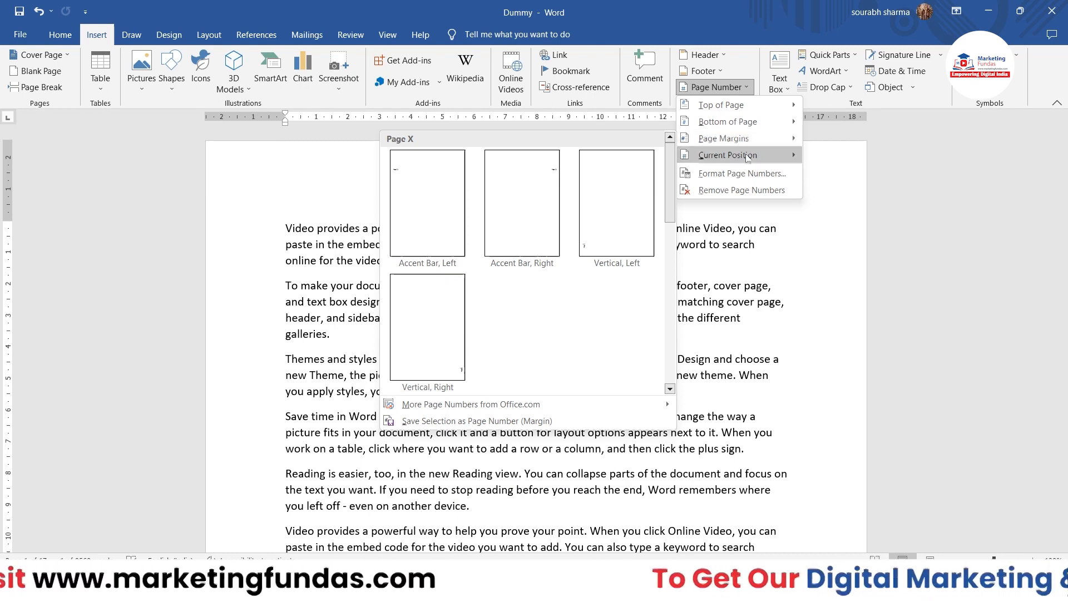
{"action": "mouse_move", "coordinate": [747, 162]}
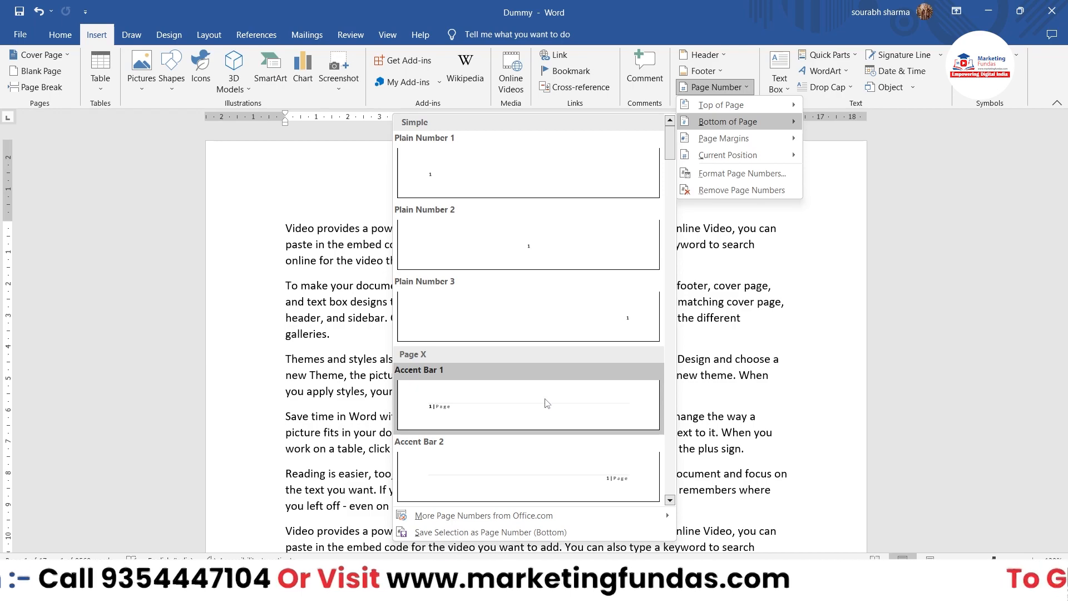
{"action": "left_click", "coordinate": [460, 394]}
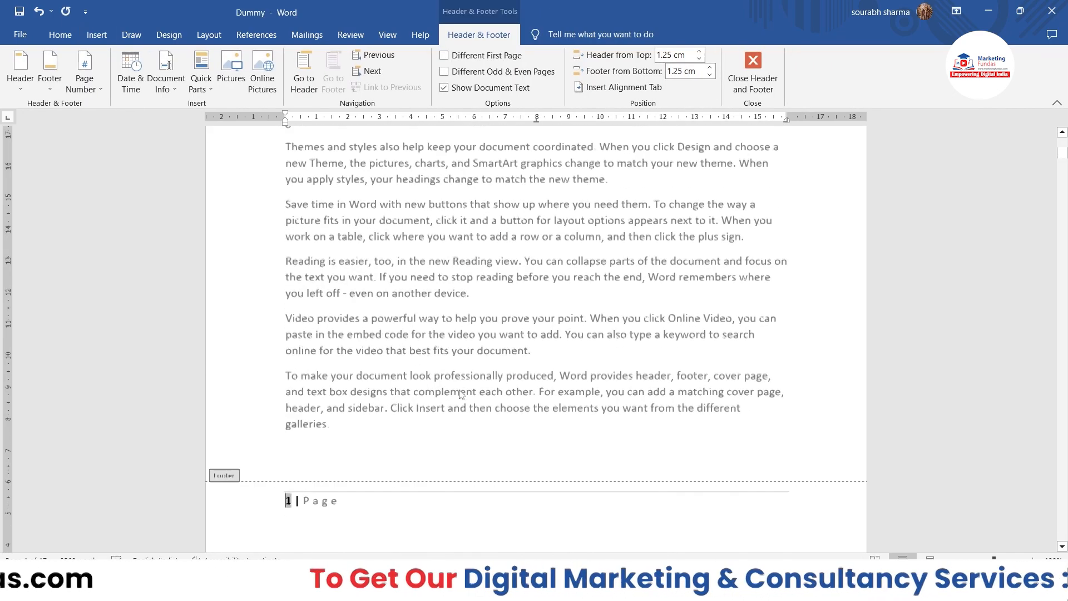
{"action": "scroll", "coordinate": [459, 393], "scroll_direction": "up", "scroll_amount": 5}
{"action": "scroll", "coordinate": [461, 391], "scroll_direction": "down", "scroll_amount": 9}
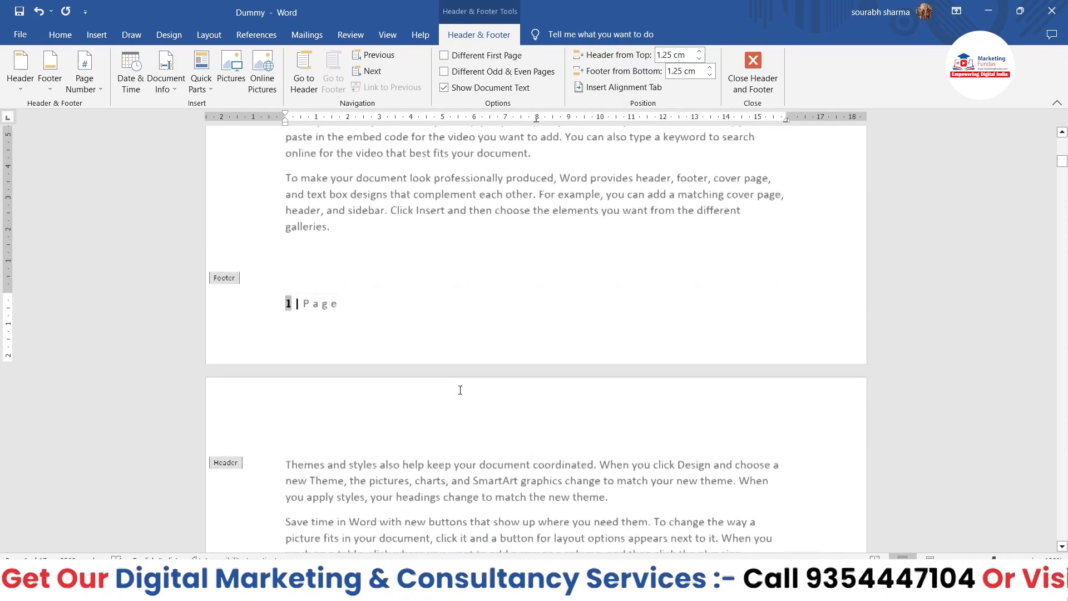
{"action": "scroll", "coordinate": [460, 390], "scroll_direction": "down", "scroll_amount": 20}
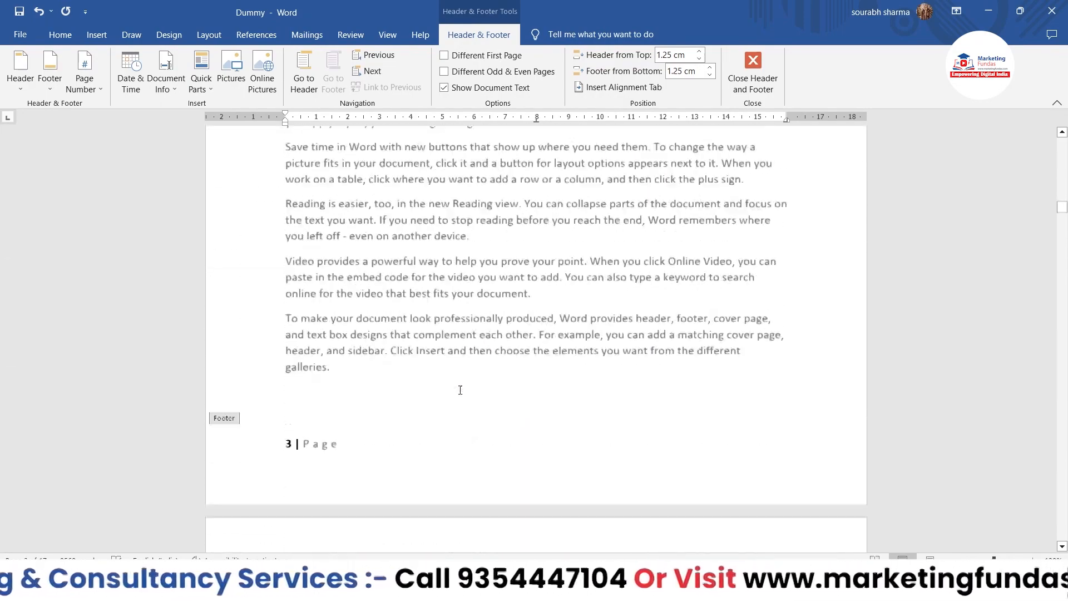
{"action": "scroll", "coordinate": [460, 390], "scroll_direction": "down", "scroll_amount": 20}
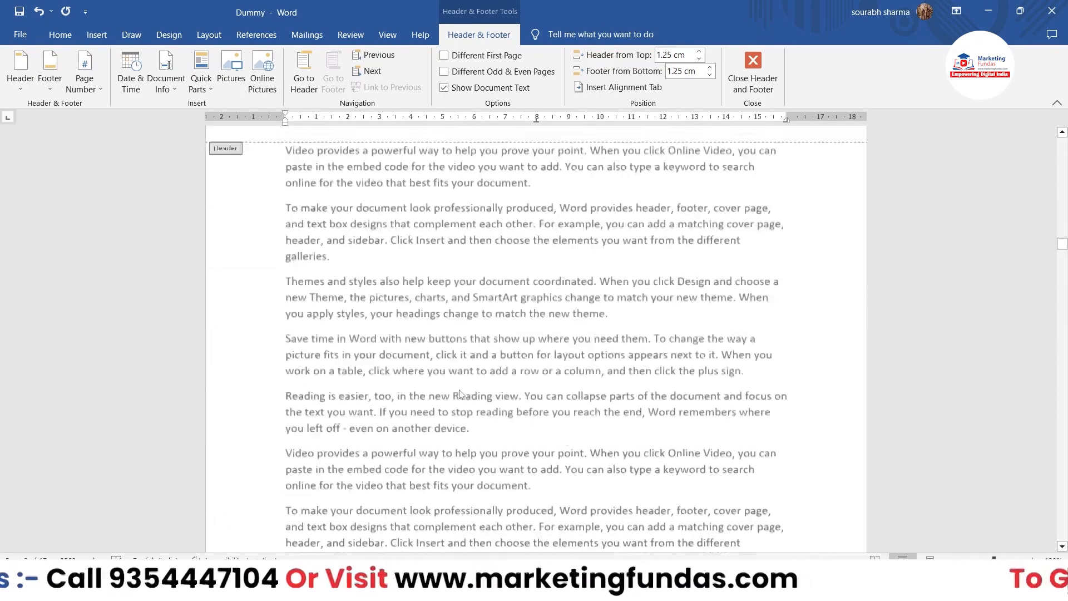
{"action": "scroll", "coordinate": [459, 393], "scroll_direction": "down", "scroll_amount": 20}
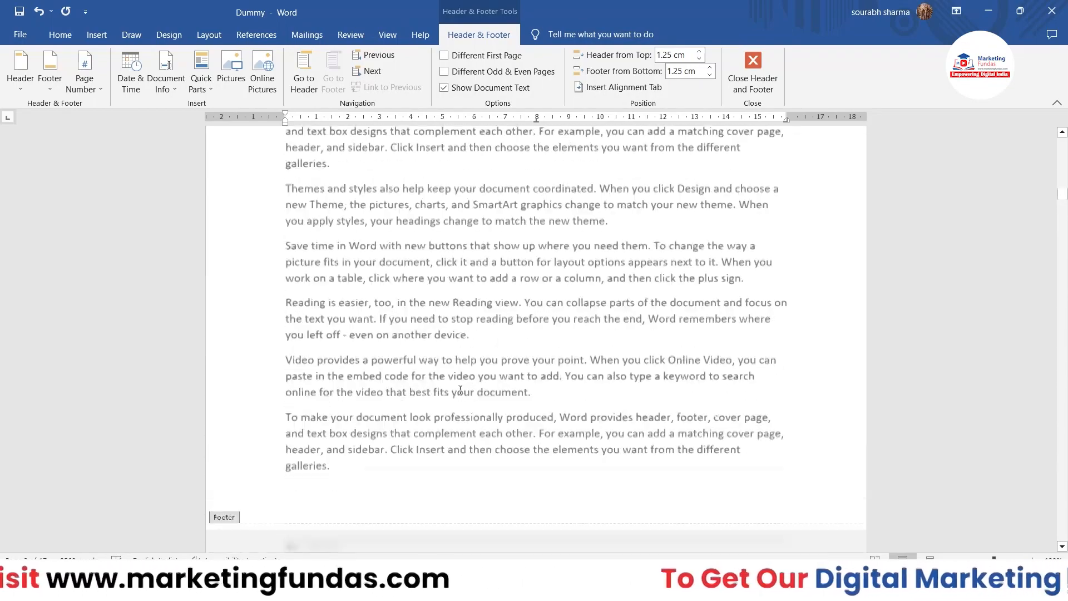
{"action": "scroll", "coordinate": [460, 390], "scroll_direction": "down", "scroll_amount": 10}
Change the bottom-of-page numbering to the Plain Number 1 style.
{"action": "left_click", "coordinate": [84, 70]}
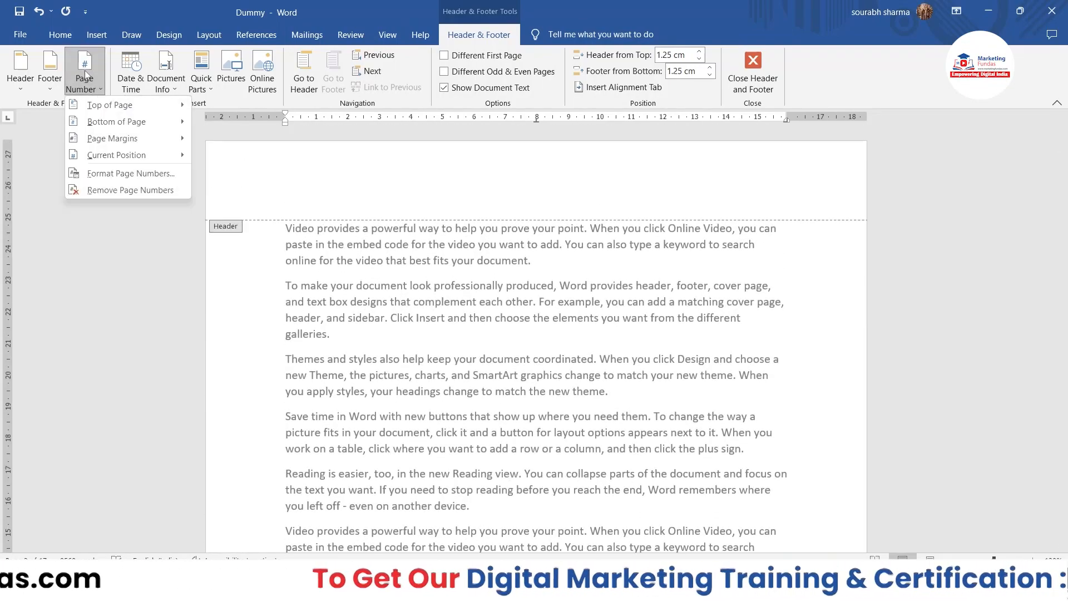
{"action": "mouse_move", "coordinate": [114, 121]}
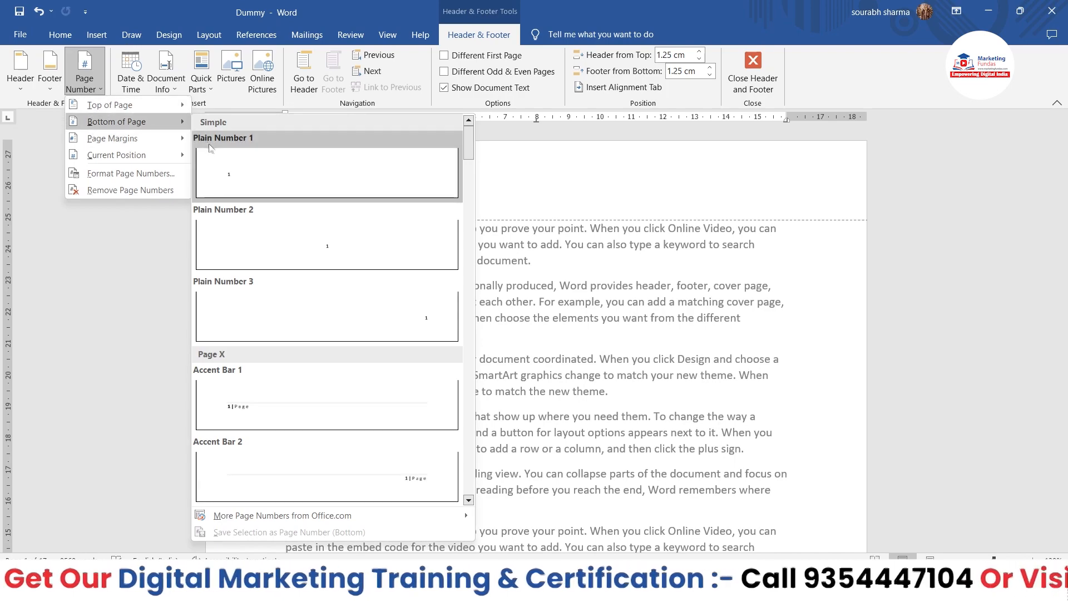
{"action": "left_click", "coordinate": [212, 149]}
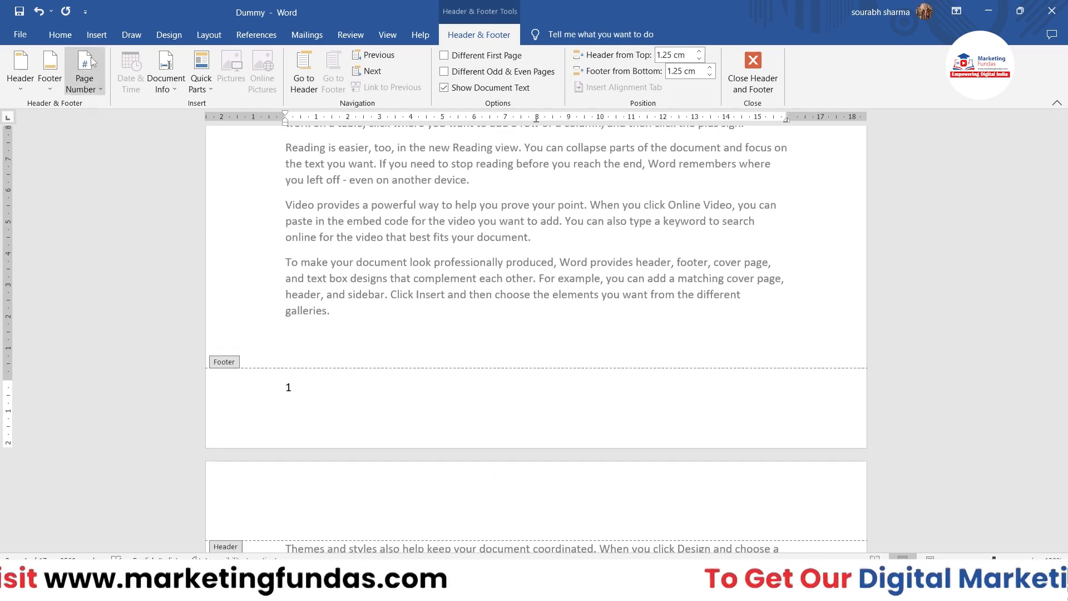
Add page numbers at the top of the pages in the Plain Number 1 style.
{"action": "left_click", "coordinate": [92, 68]}
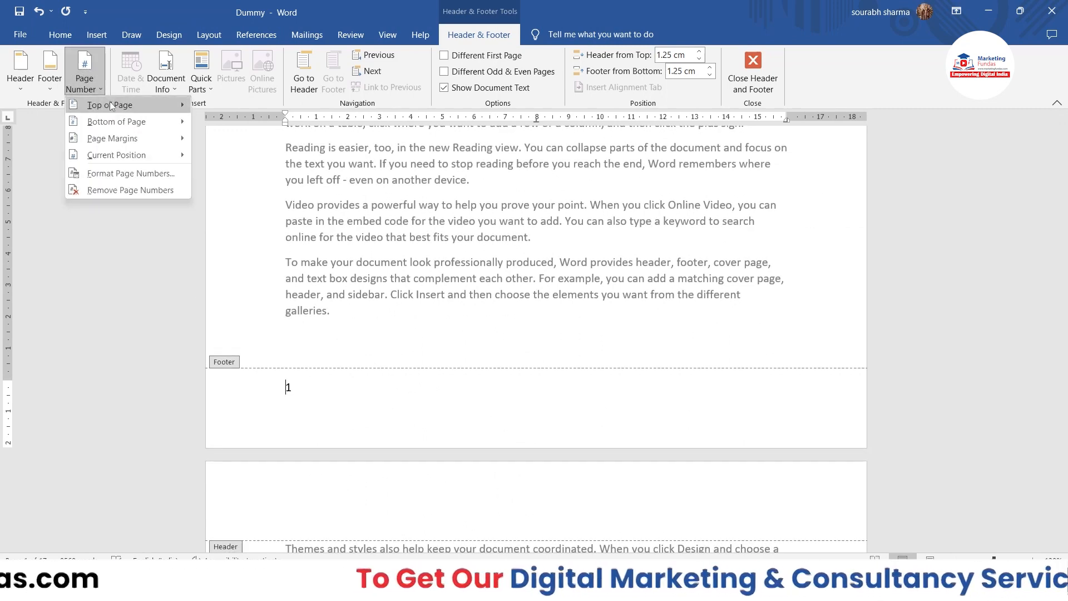
{"action": "mouse_move", "coordinate": [111, 105]}
{"action": "left_click", "coordinate": [238, 146]}
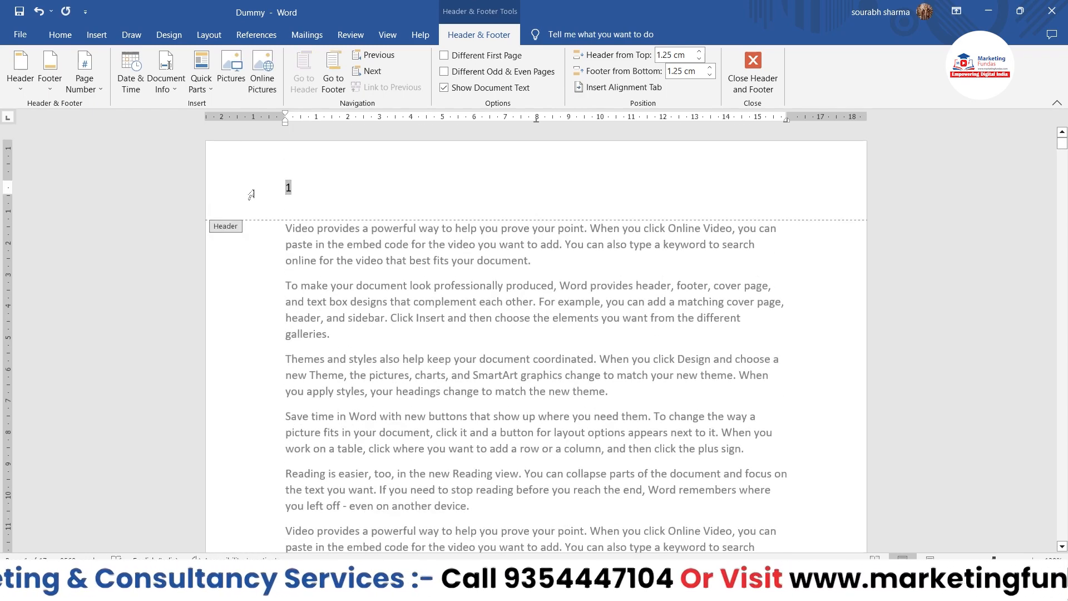
Add Accent Bar, Left page numbers in the page margins and check them on the following pages.
{"action": "left_click", "coordinate": [85, 78]}
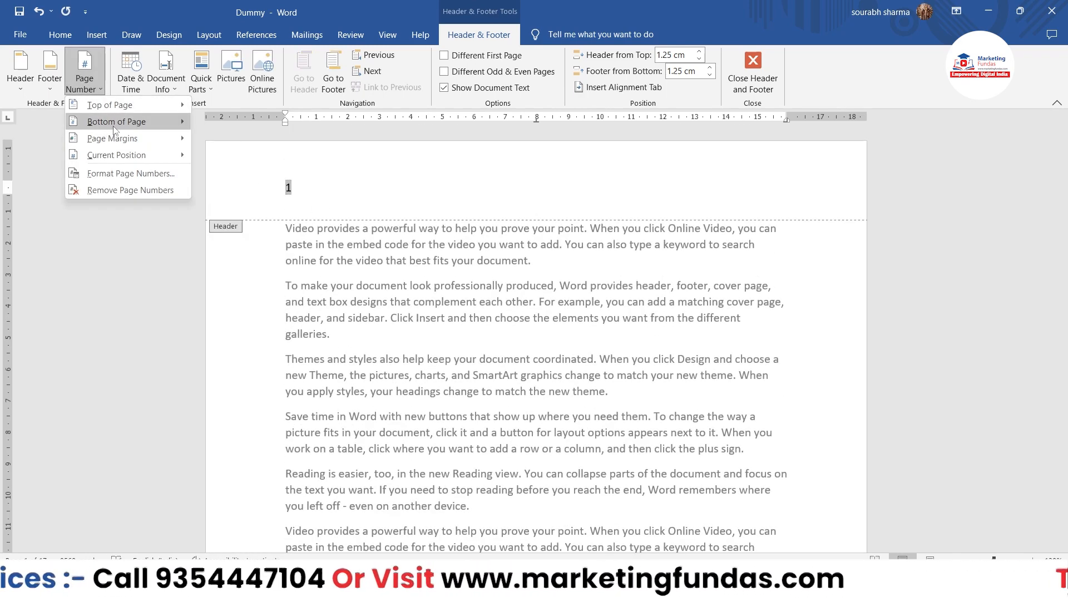
{"action": "mouse_move", "coordinate": [114, 129]}
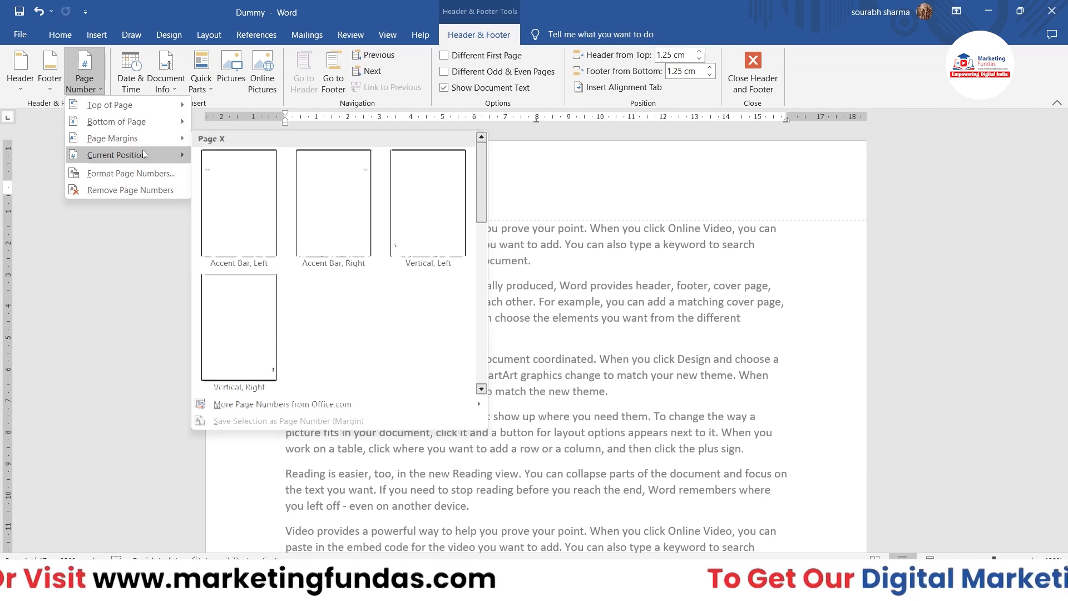
{"action": "mouse_move", "coordinate": [164, 143]}
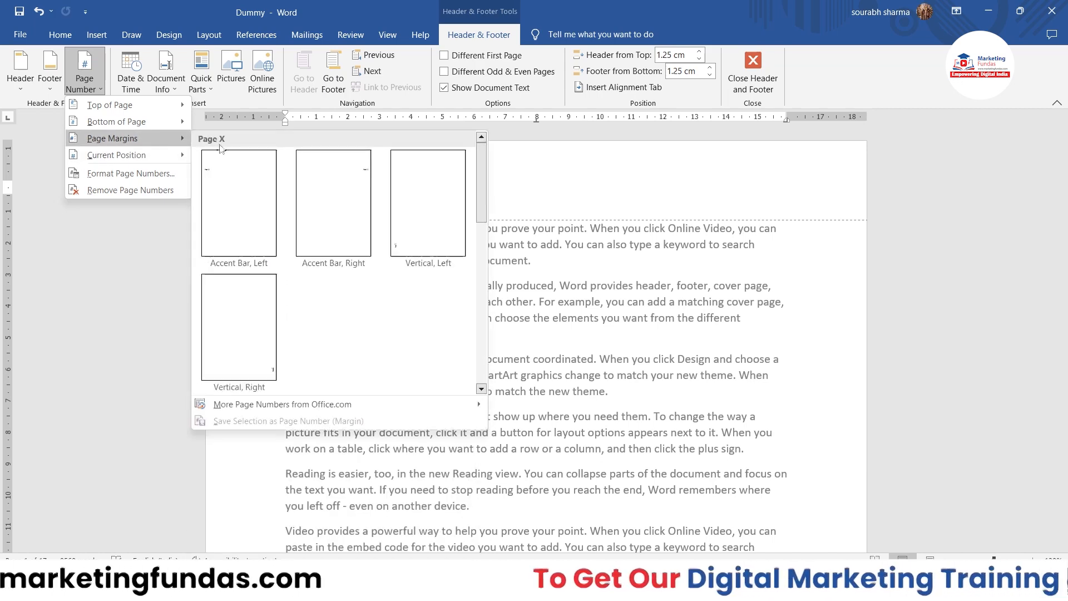
{"action": "left_click", "coordinate": [242, 186]}
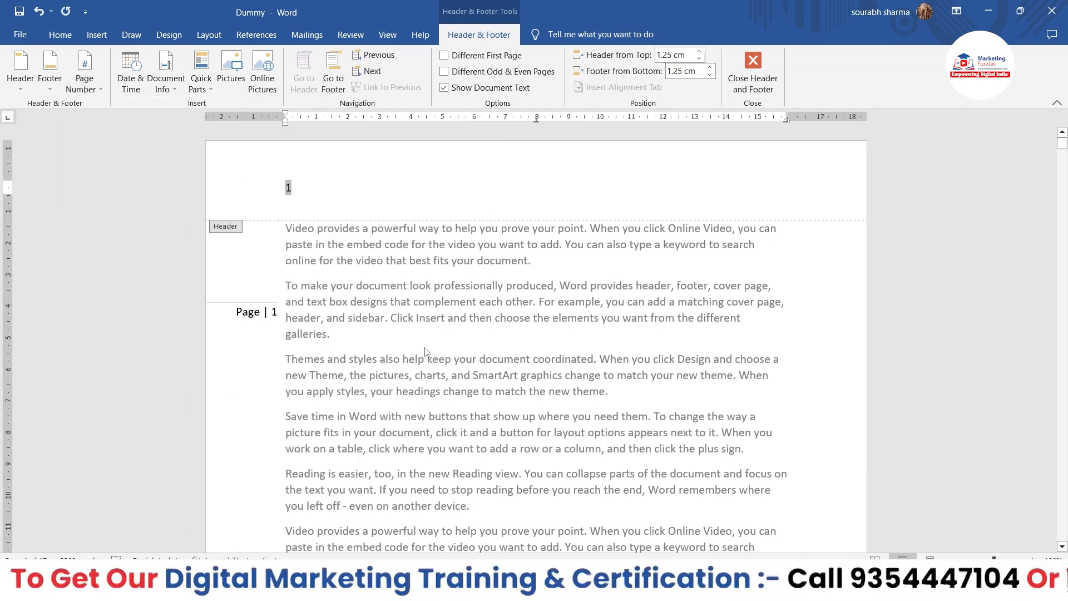
{"action": "scroll", "coordinate": [425, 351], "scroll_direction": "down", "scroll_amount": 20}
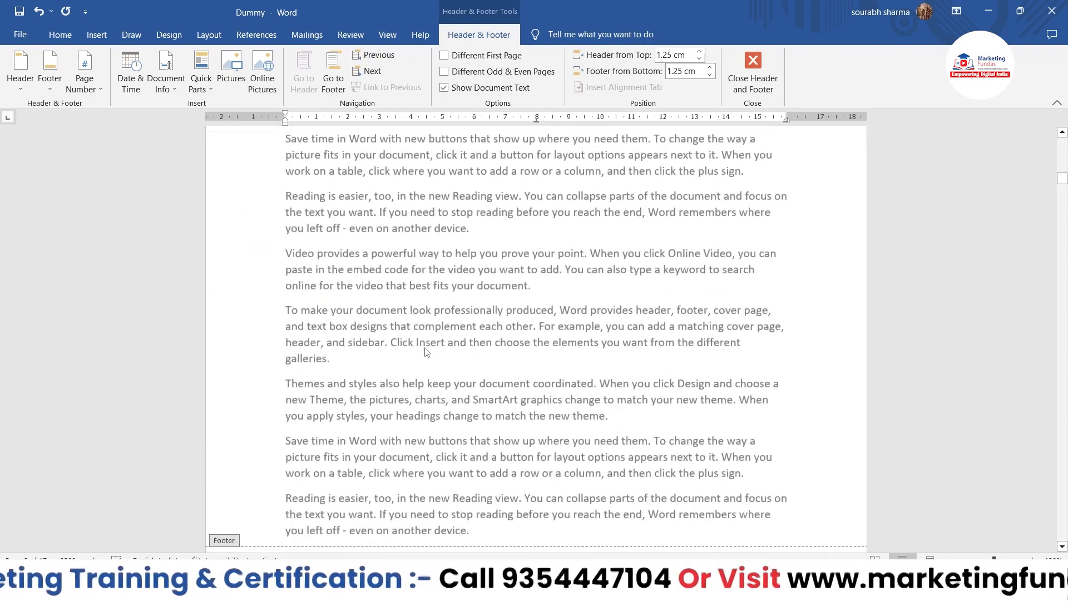
{"action": "scroll", "coordinate": [425, 352], "scroll_direction": "up", "scroll_amount": 15}
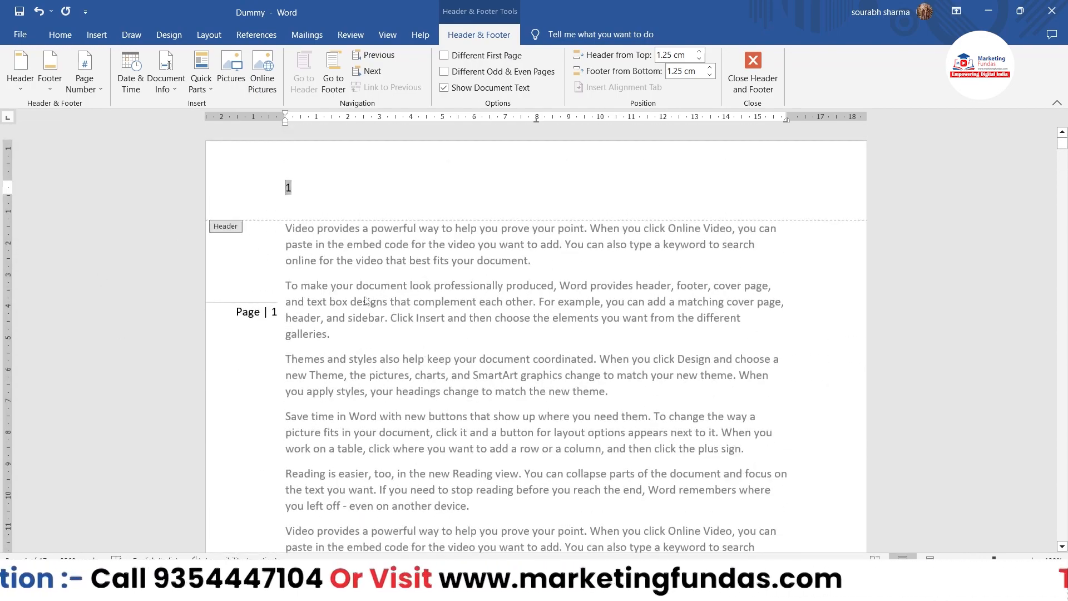
{"action": "scroll", "coordinate": [313, 342], "scroll_direction": "down", "scroll_amount": 20}
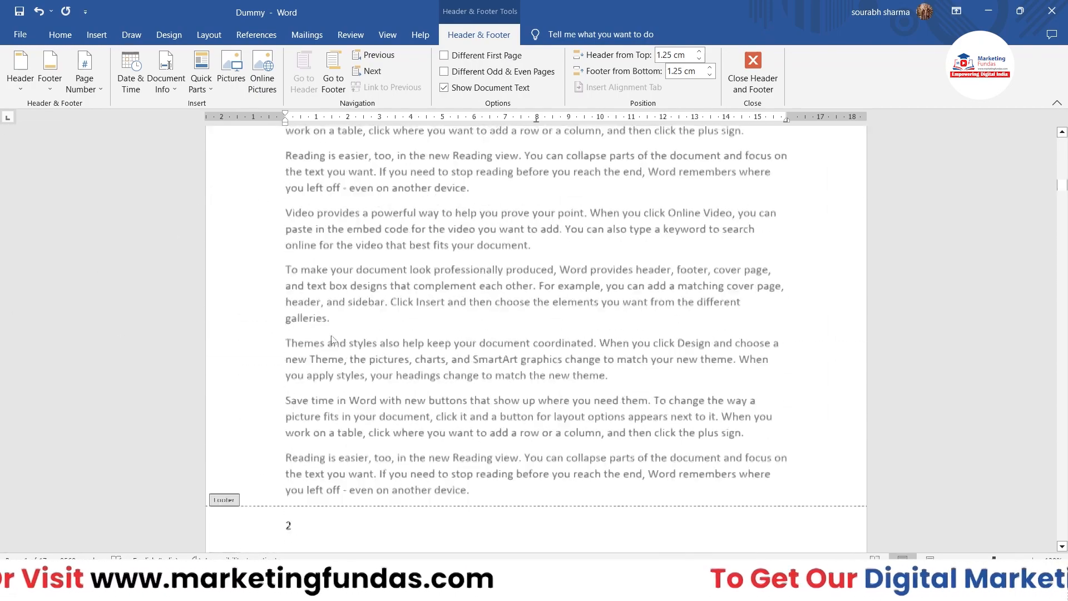